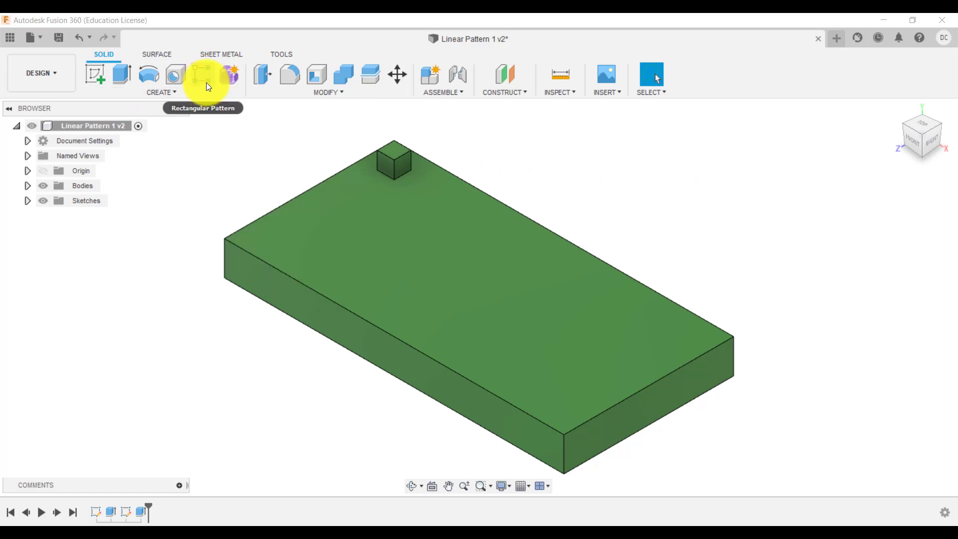
- Start a Rectangular Pattern of Features and move its dialog to the right side of the canvas
click(187, 91)
mouse_move(142, 370)
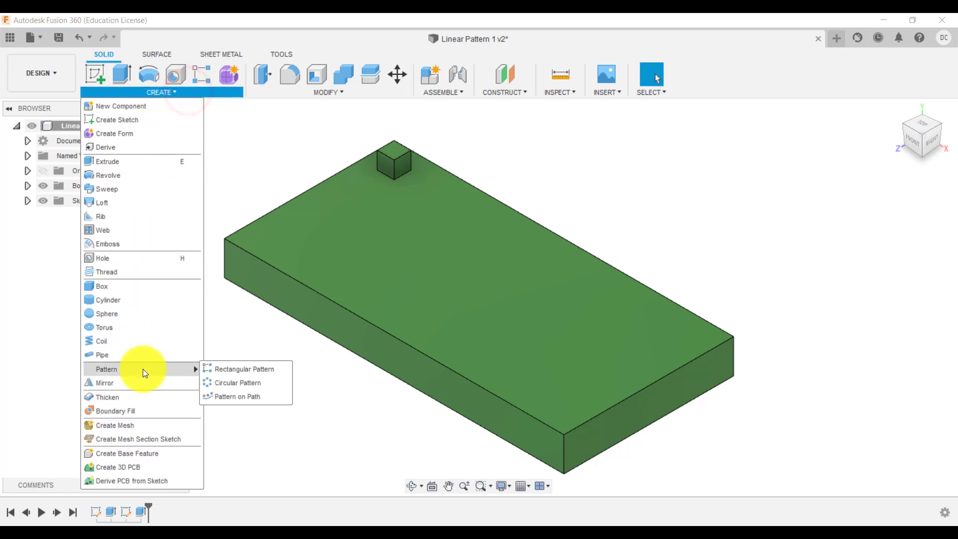
click(243, 370)
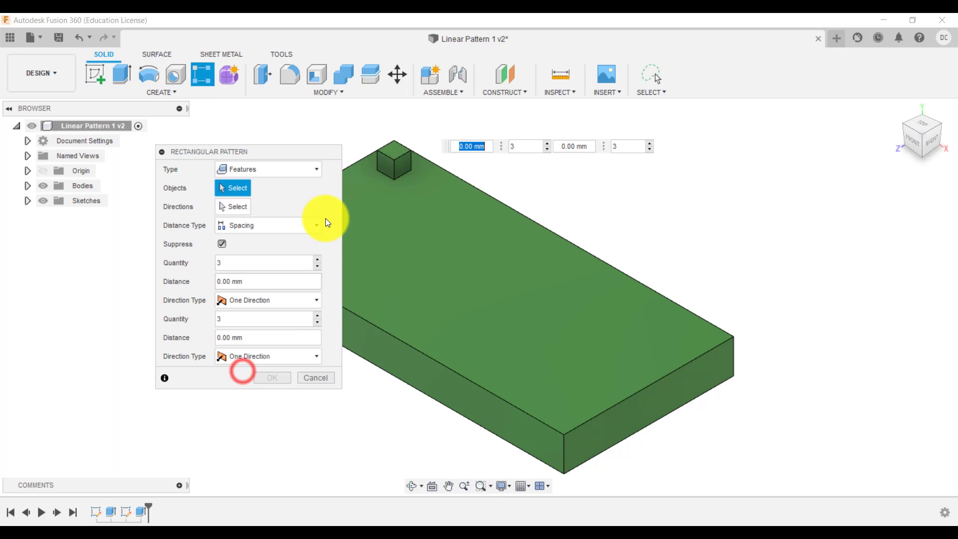
drag(283, 150, 847, 150)
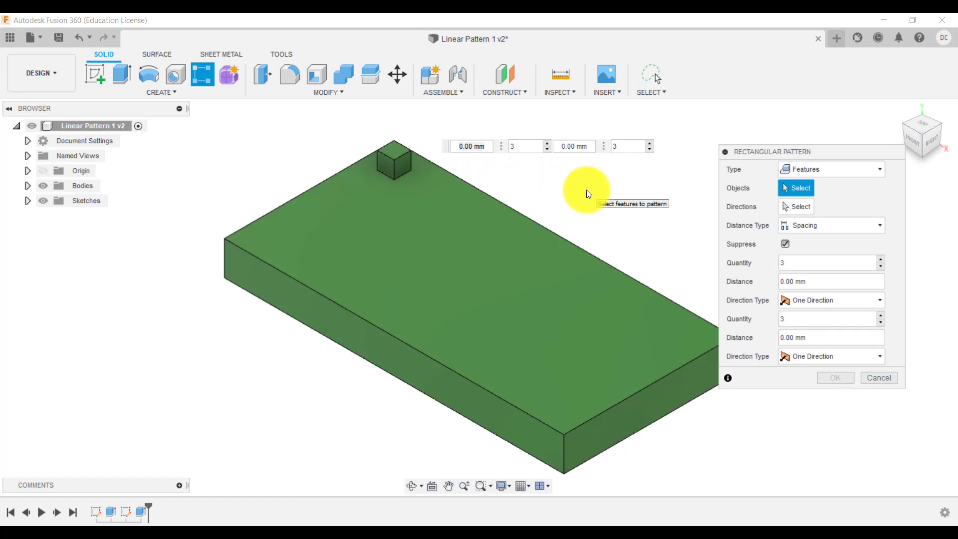
- Keep Type as Features and pattern Extrude2 along the plate's back edge
click(820, 168)
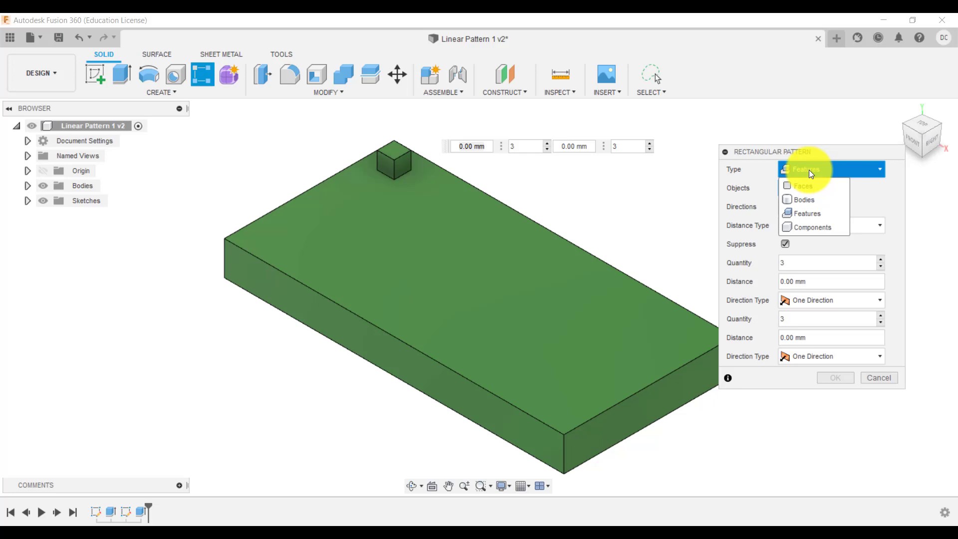
click(810, 169)
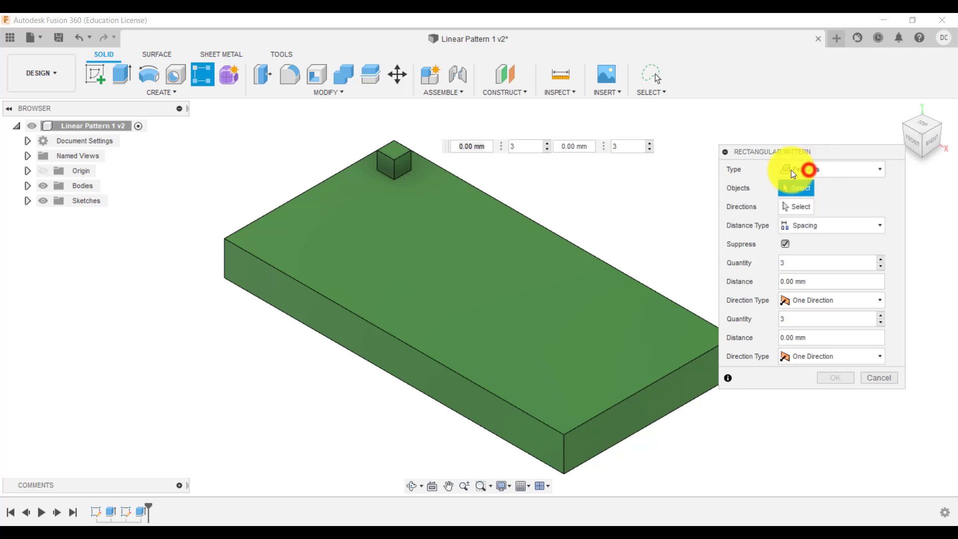
click(141, 514)
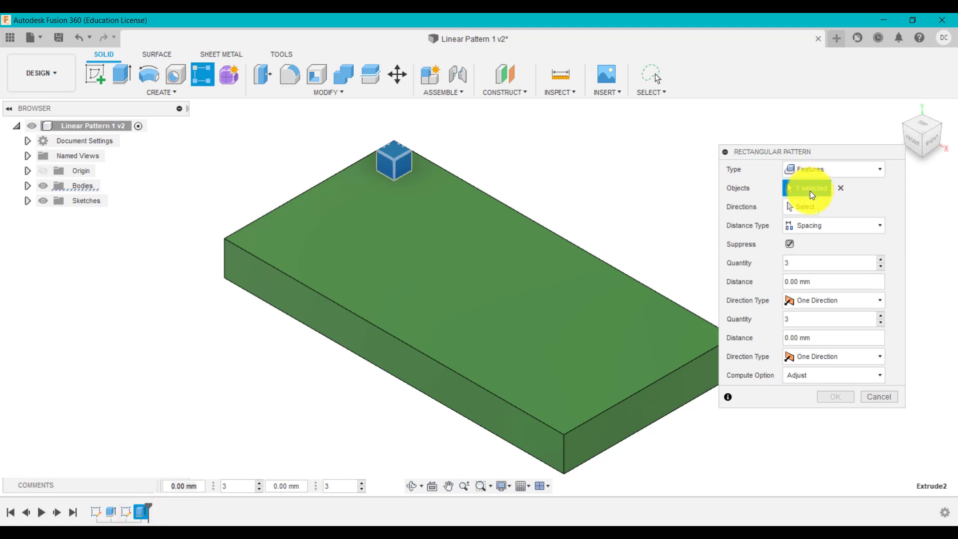
click(809, 208)
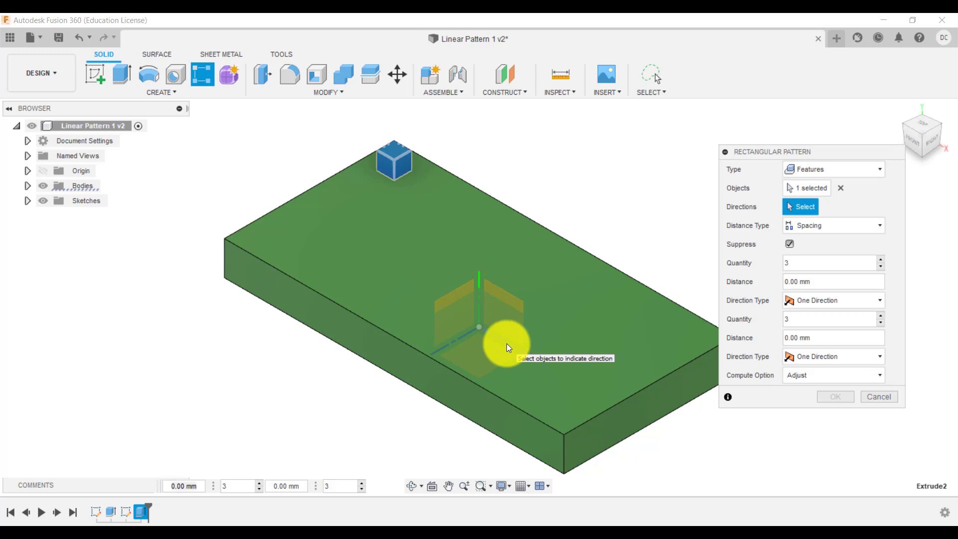
click(510, 203)
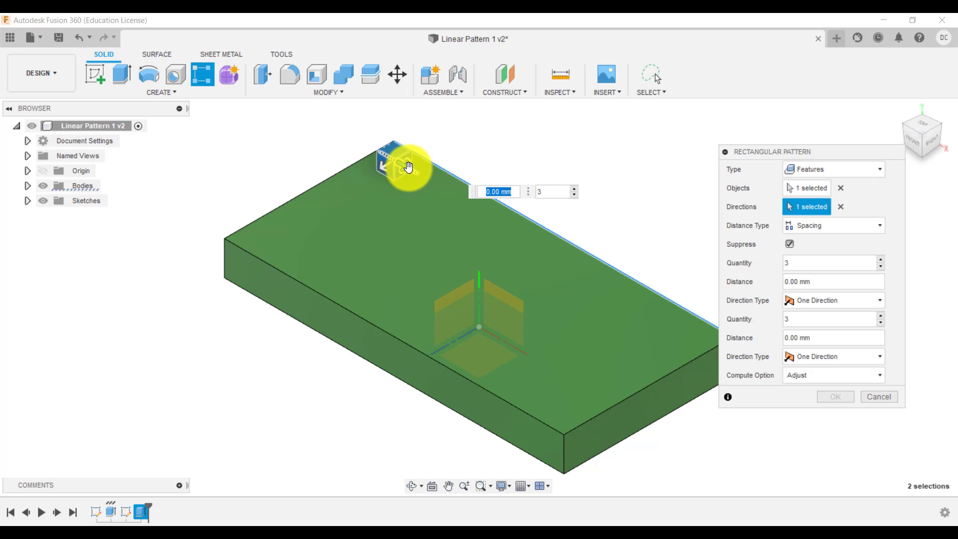
- Space three cube copies 40 mm apart along the back edge
drag(408, 169, 547, 247)
click(623, 270)
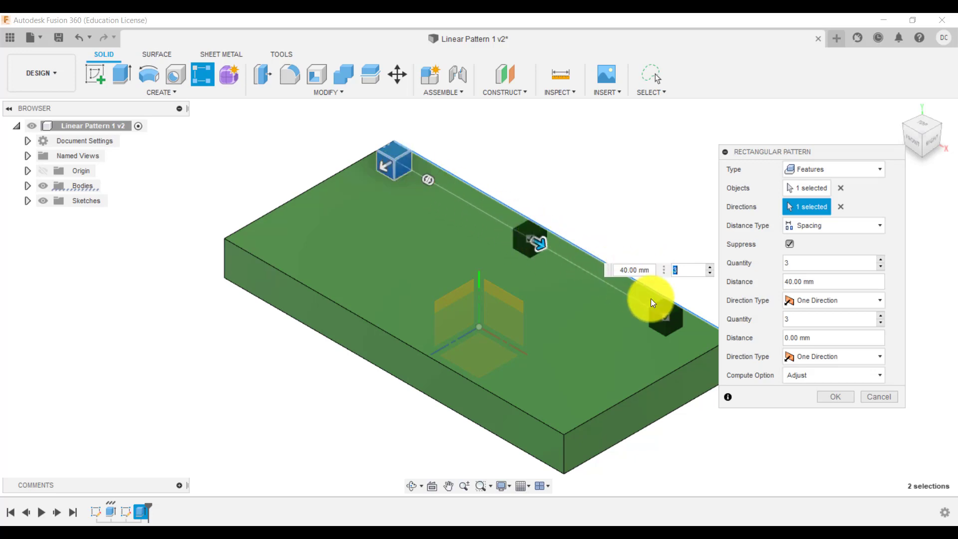
click(674, 270)
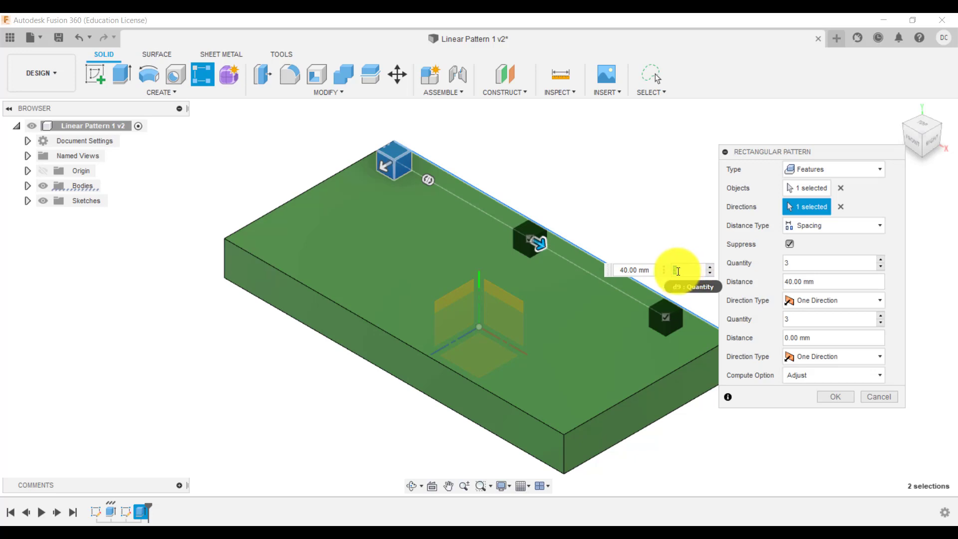
click(710, 268)
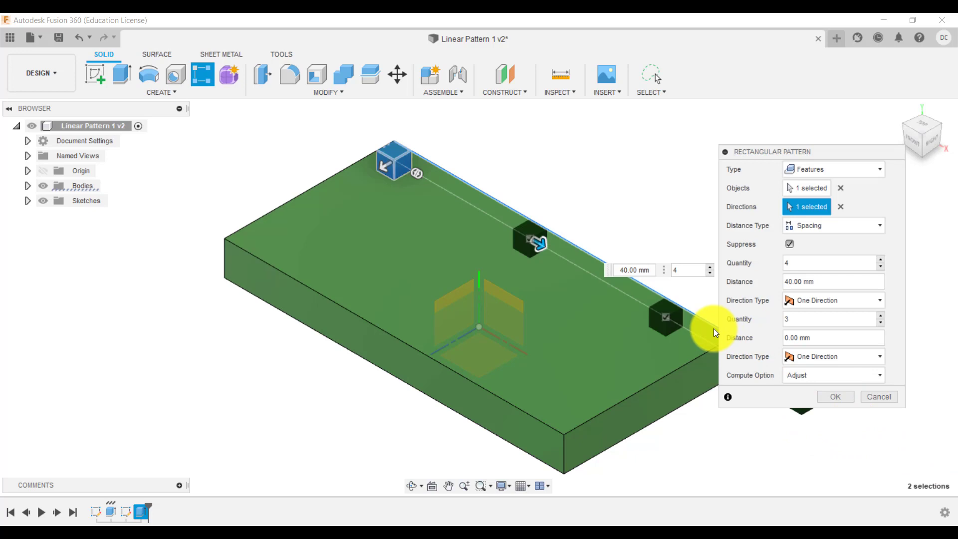
click(708, 273)
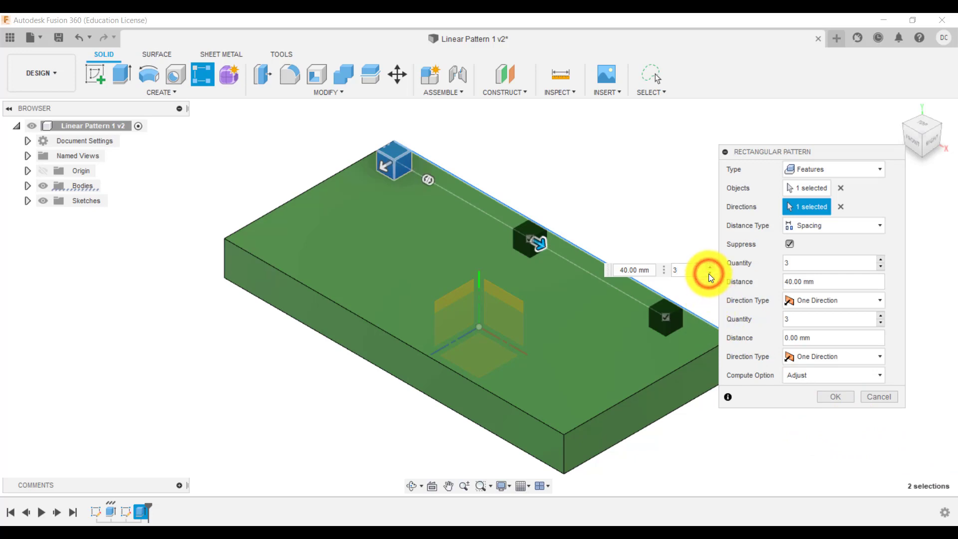
- Switch Distance Type to Extent and fit 10 cube copies within 85 mm
click(812, 224)
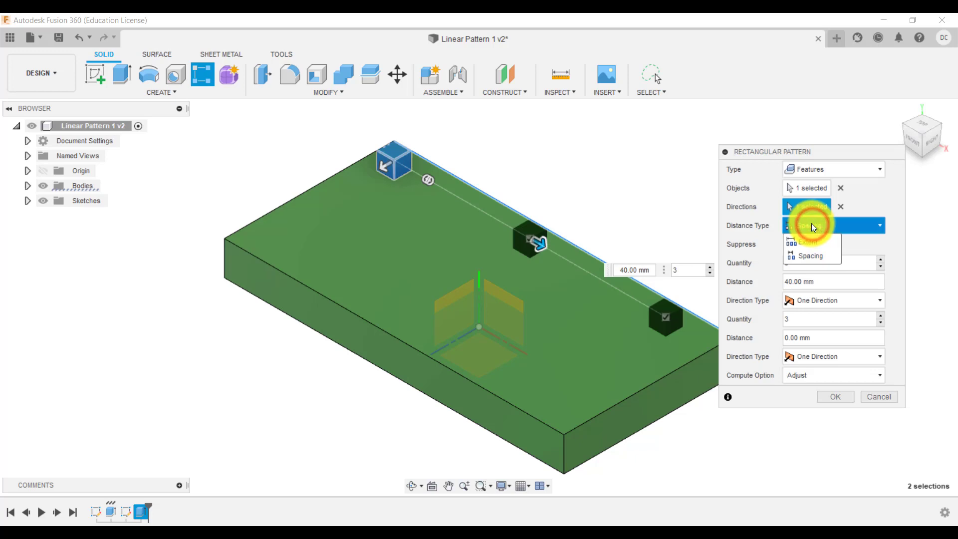
click(812, 242)
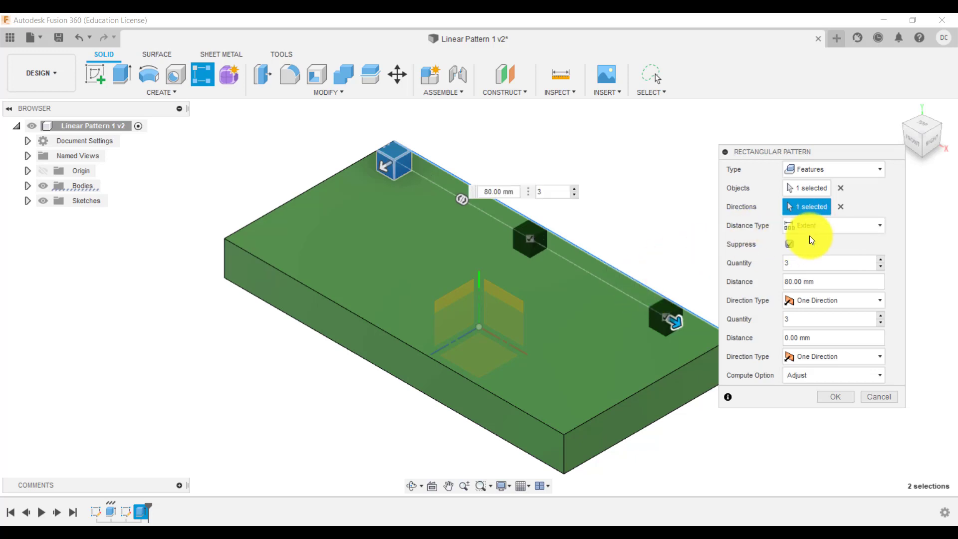
click(882, 259)
click(882, 258)
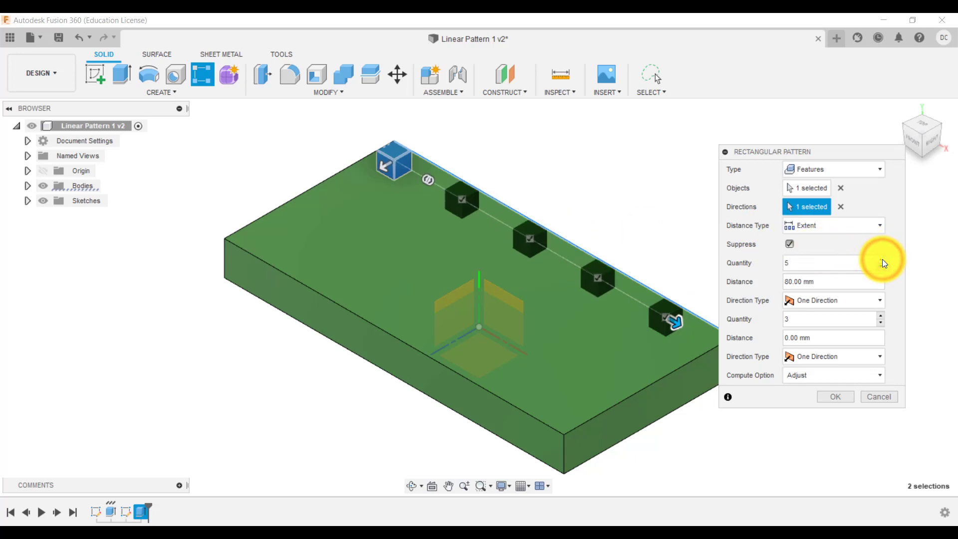
click(882, 259)
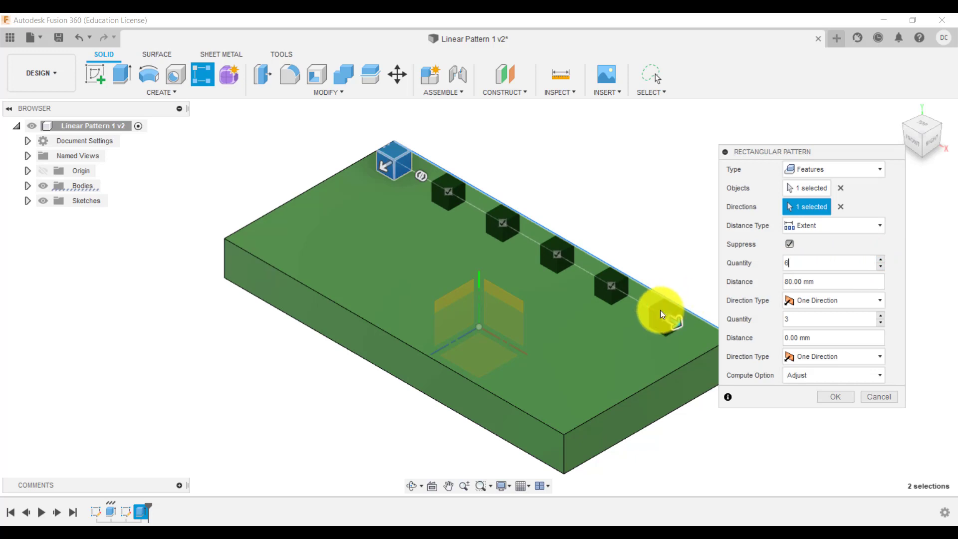
click(807, 226)
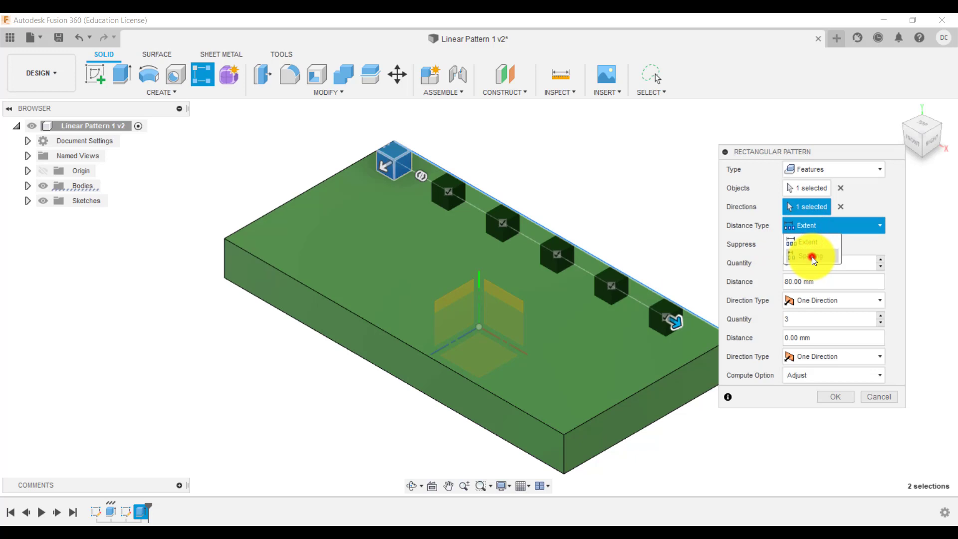
click(812, 256)
click(812, 229)
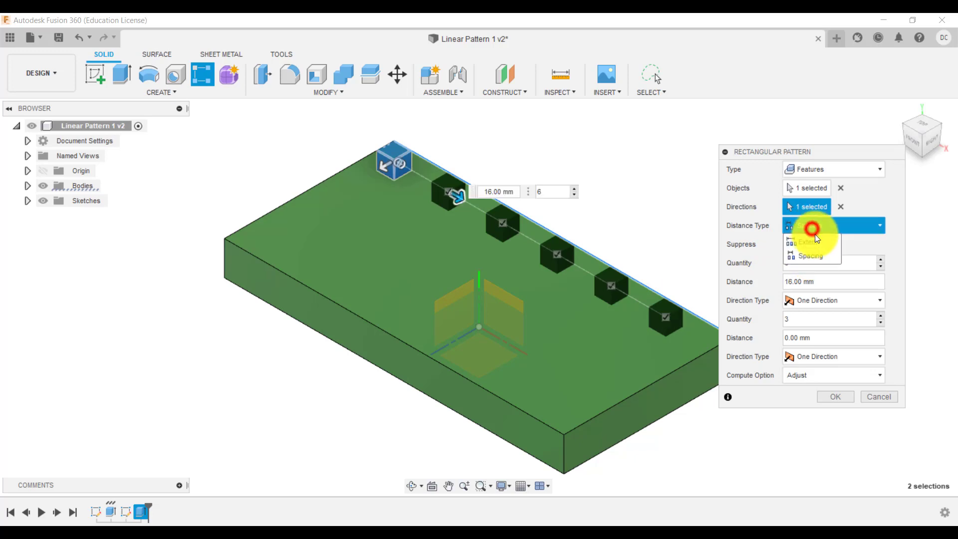
click(815, 241)
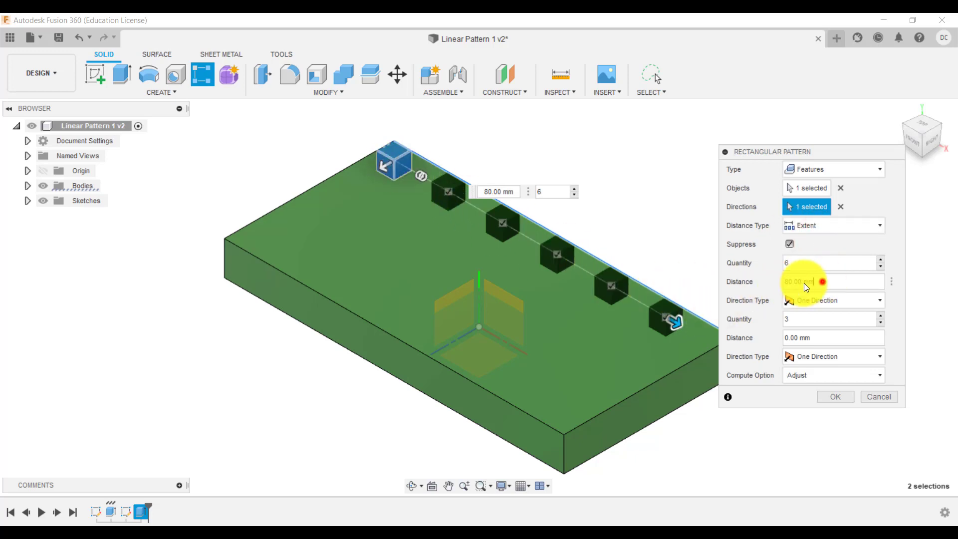
text(85)
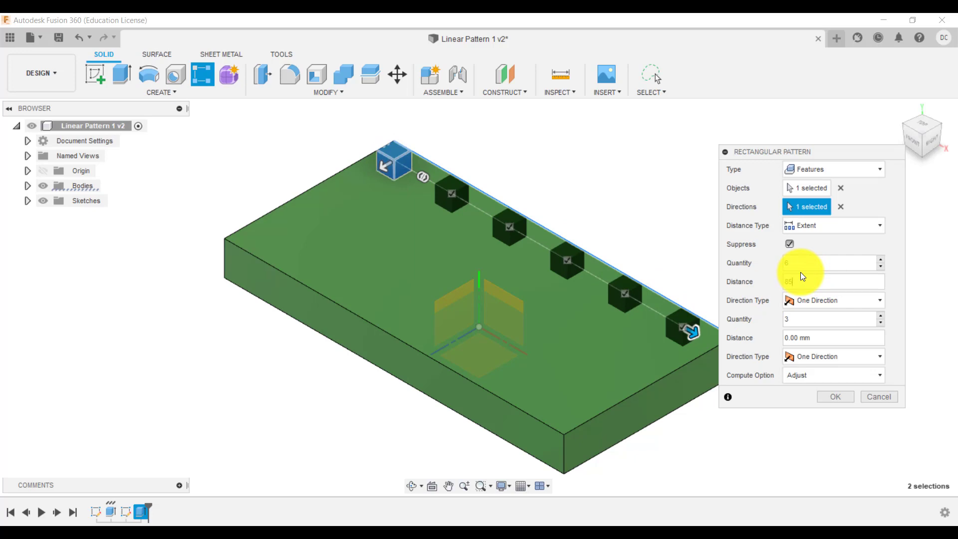
click(804, 261)
text(10)
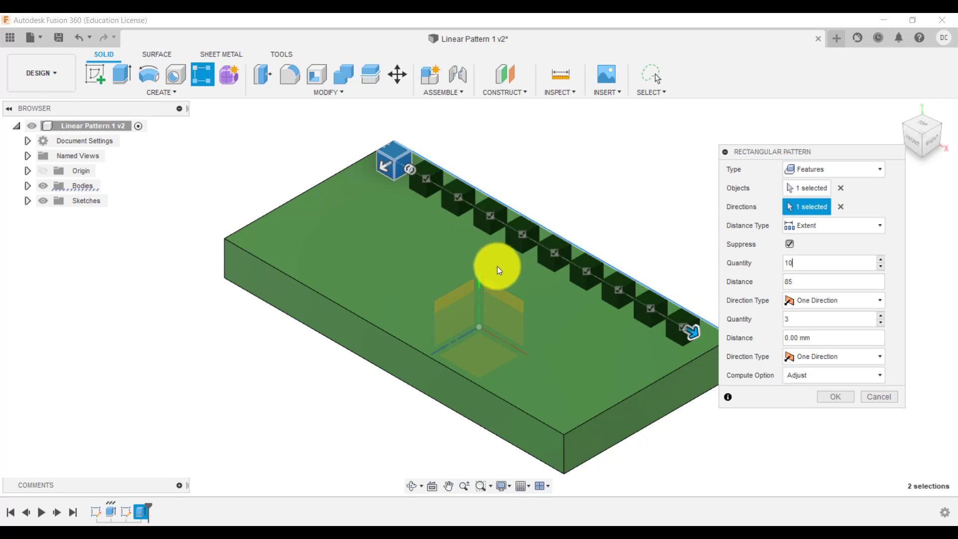
- Add 5 rows over 35 mm in the second direction, check from Top view, and apply
drag(385, 164, 328, 209)
key(Tab)
click(815, 306)
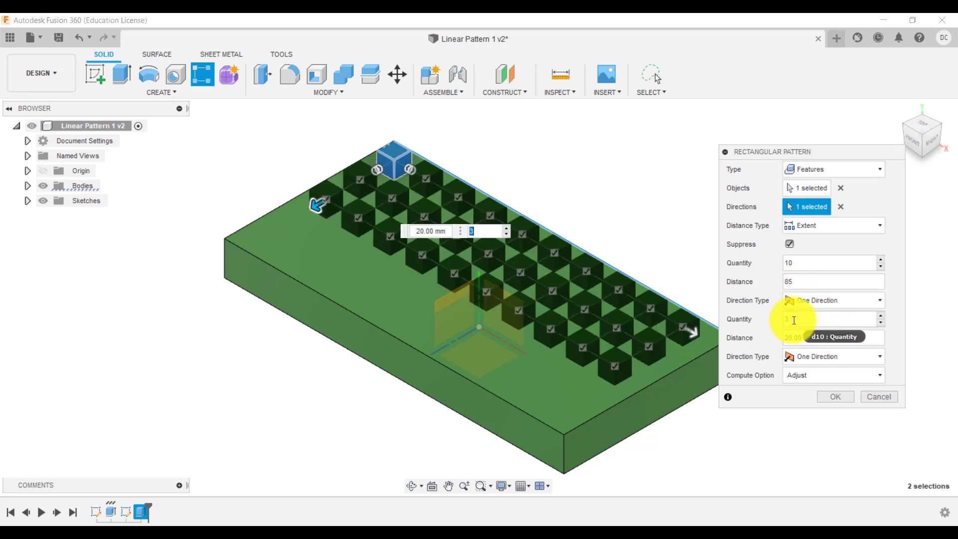
double_click(794, 320)
text(5)
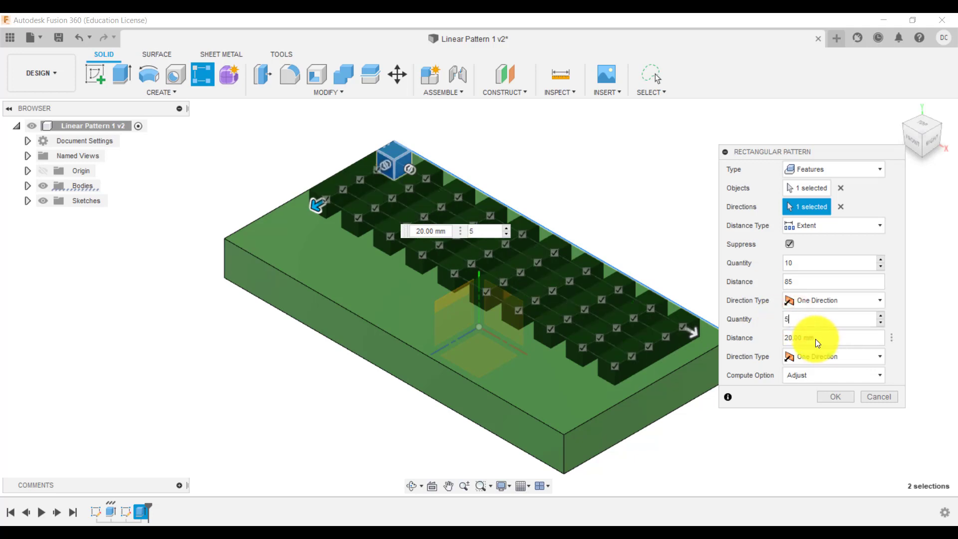
click(815, 339)
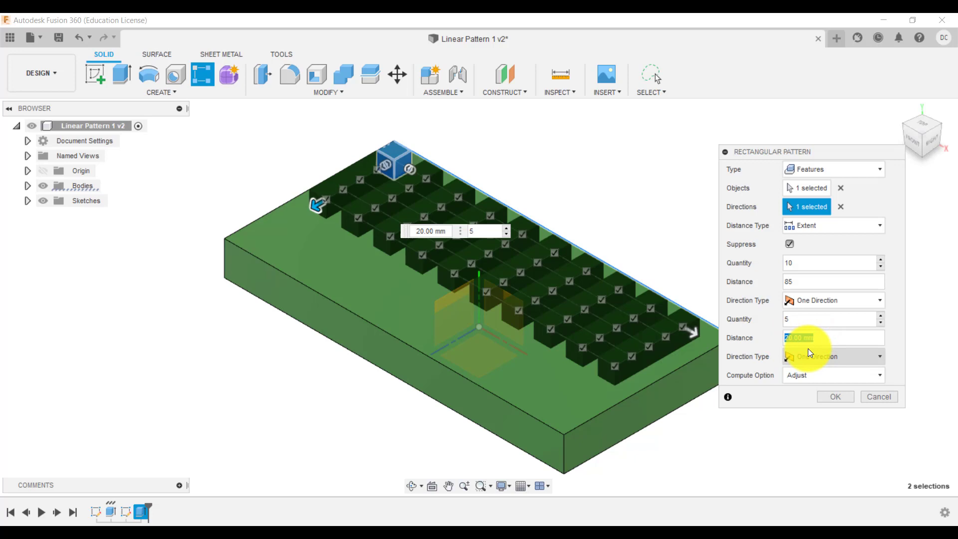
text(35)
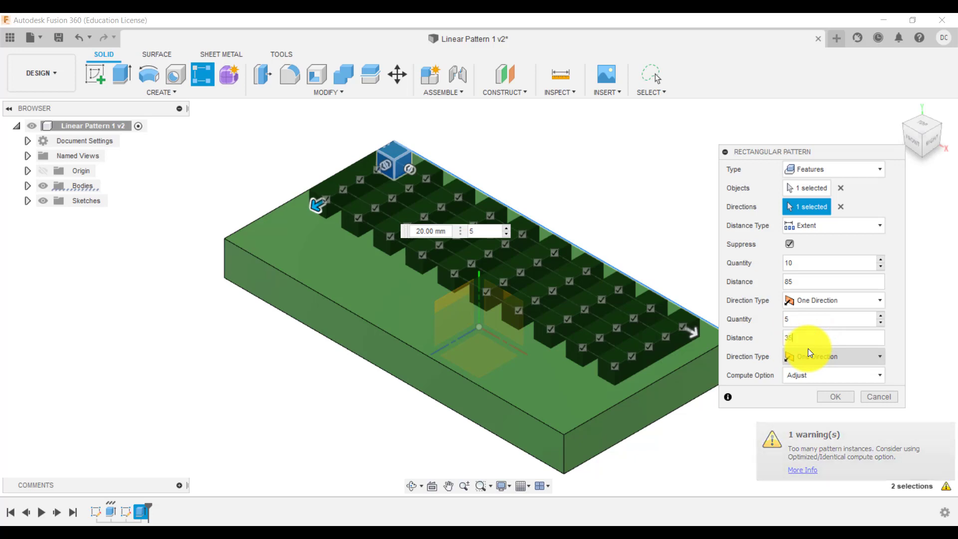
click(922, 126)
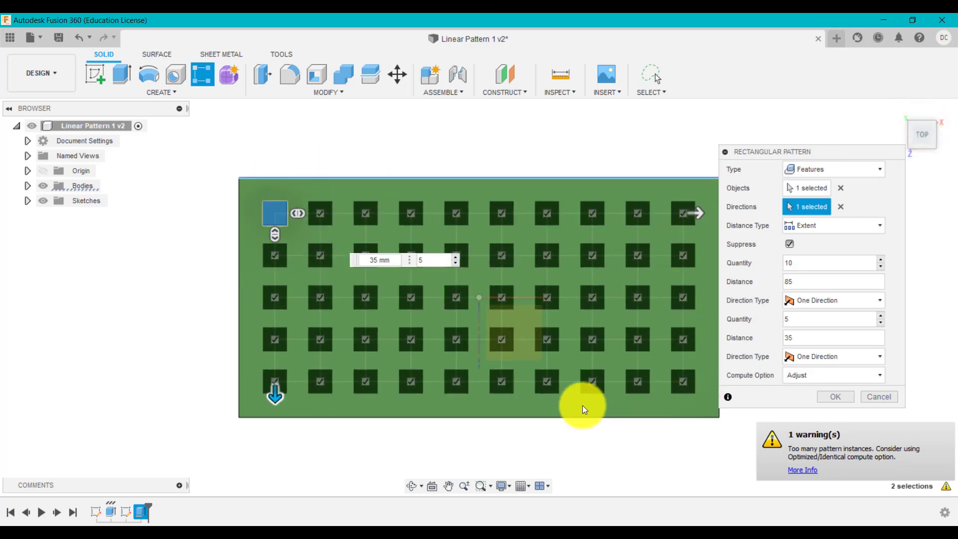
click(851, 395)
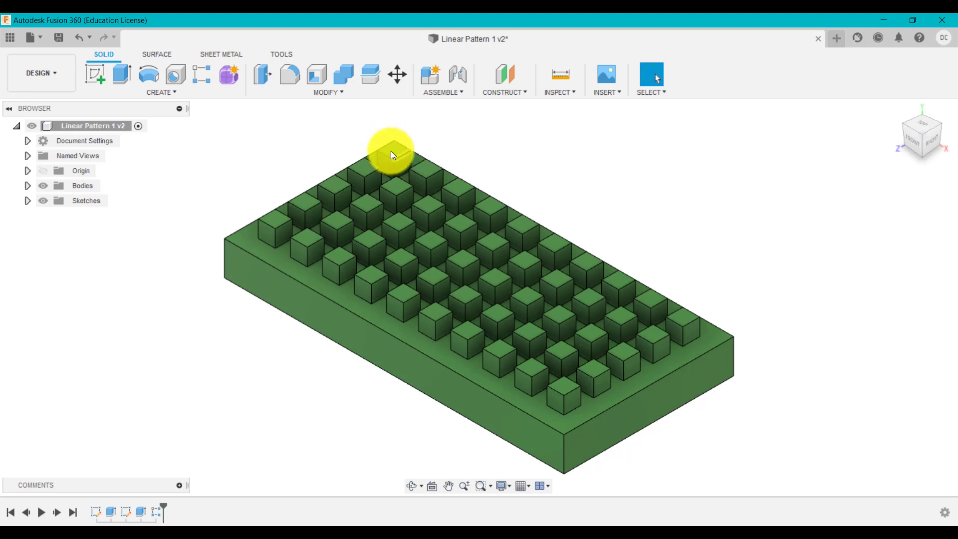
- Raise the Extrude2 cube height to 15 mm
right_click(139, 516)
click(198, 387)
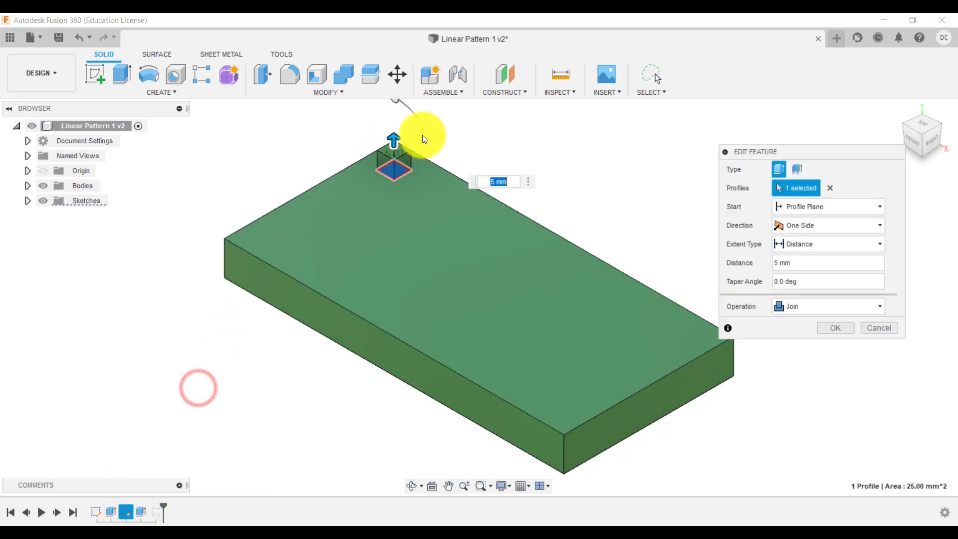
drag(393, 139, 394, 105)
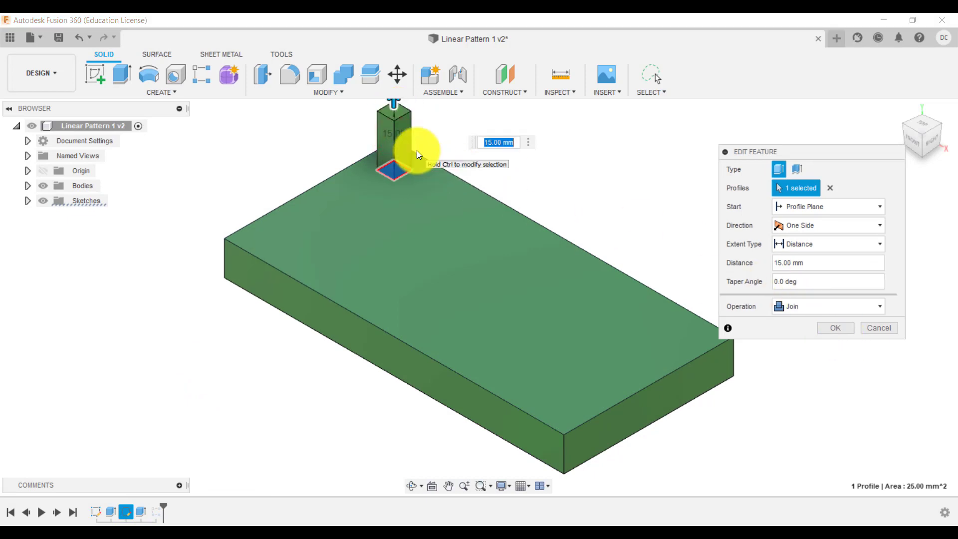
click(835, 328)
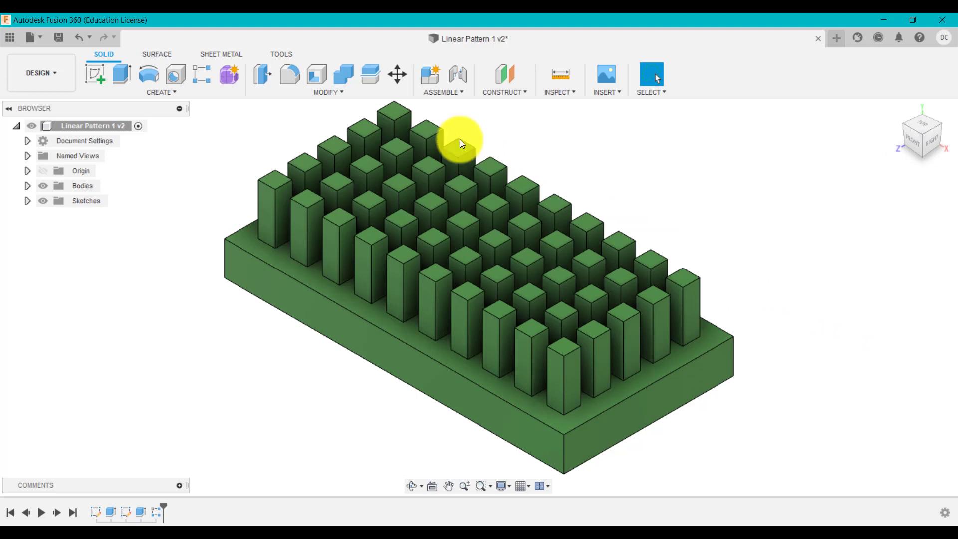
- Edit Extrude2 again and shorten it from 15 mm to 5 mm
right_click(136, 511)
click(179, 387)
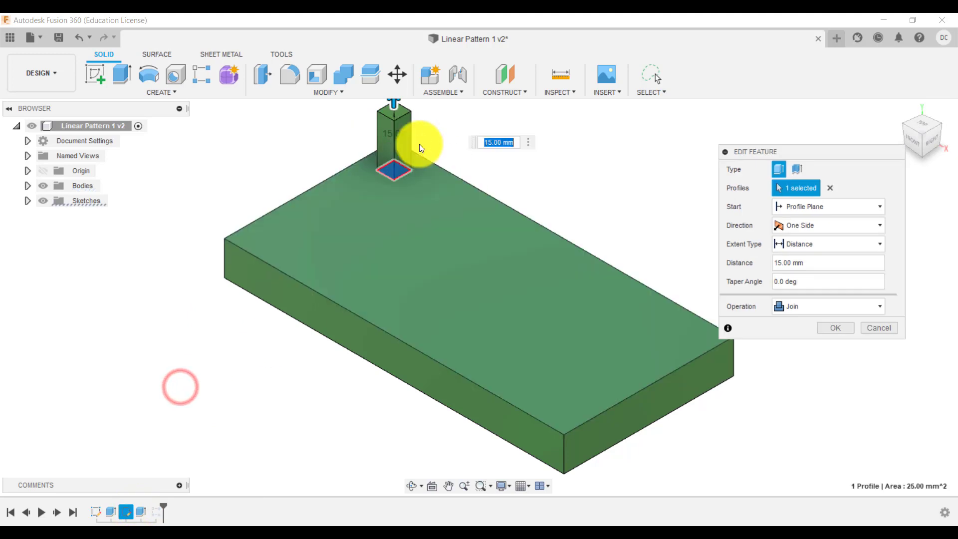
drag(395, 104, 395, 140)
click(833, 328)
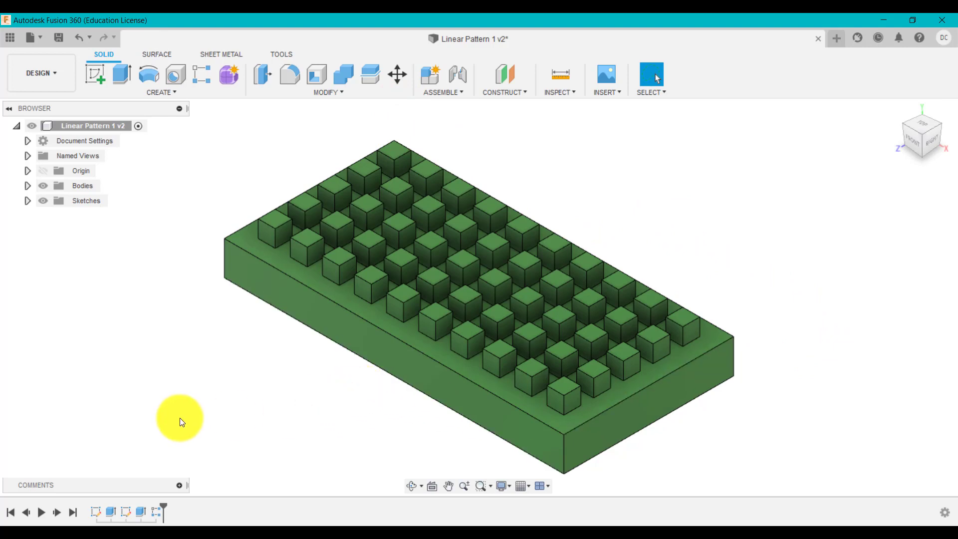
- Reopen the cube pattern for editing and enable Suppress
right_click(156, 511)
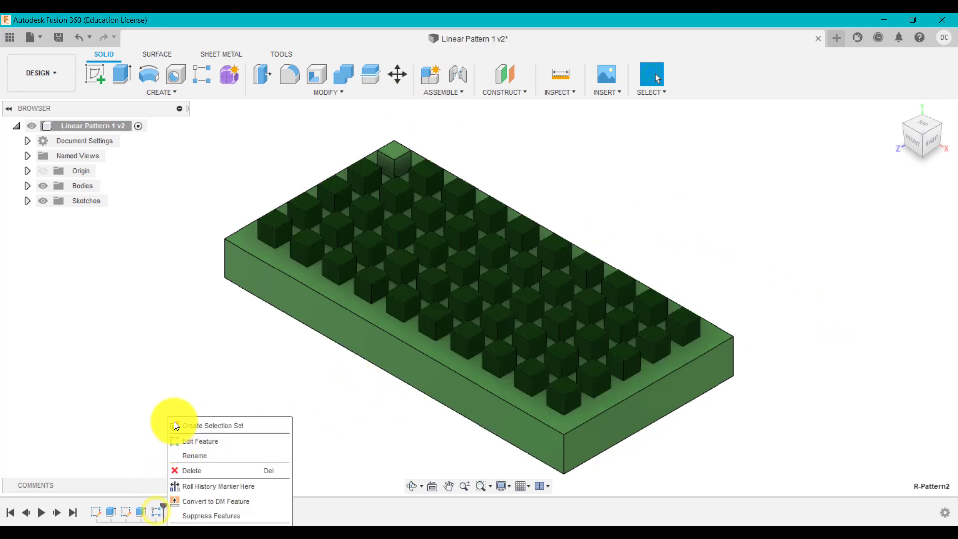
click(188, 441)
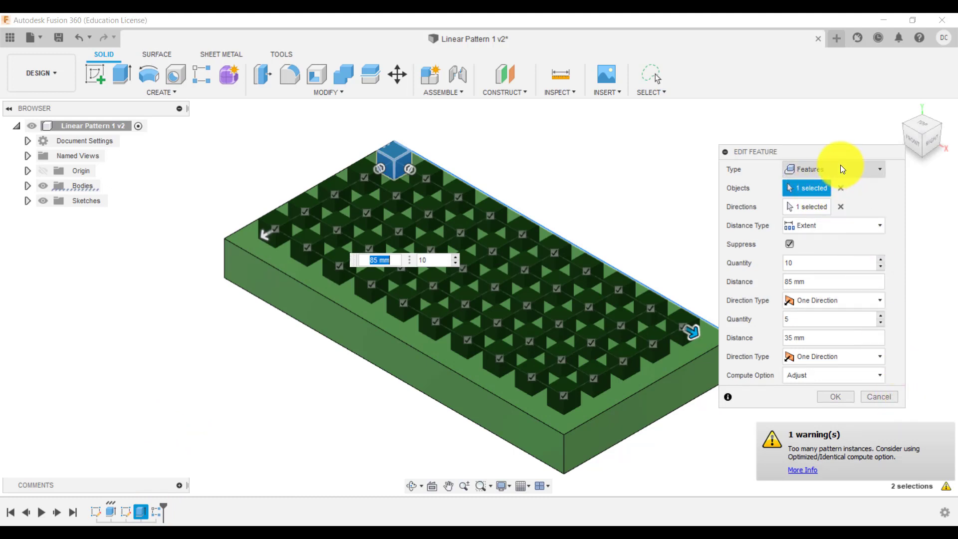
click(788, 243)
click(789, 243)
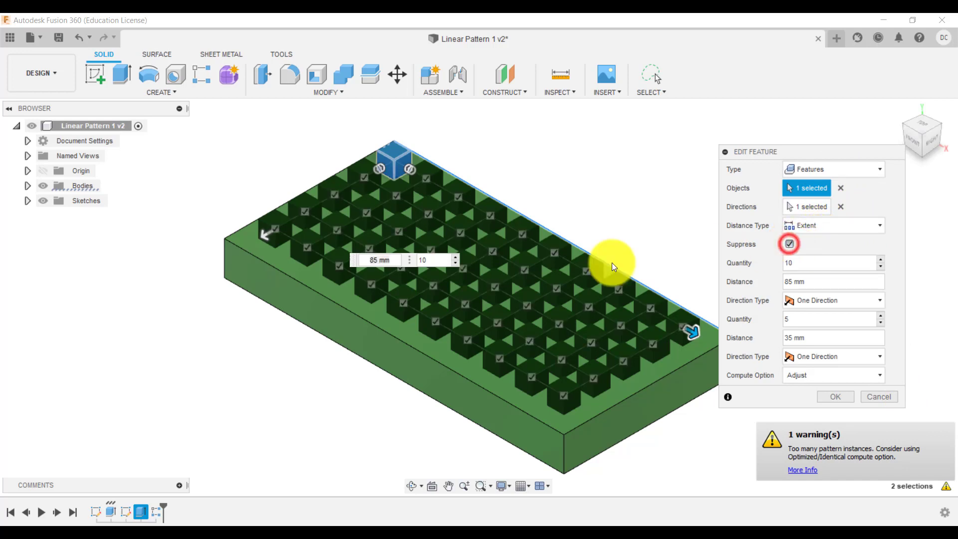
- Suppress four middle-row cubes in Top view, apply, and return to the Home view
click(494, 287)
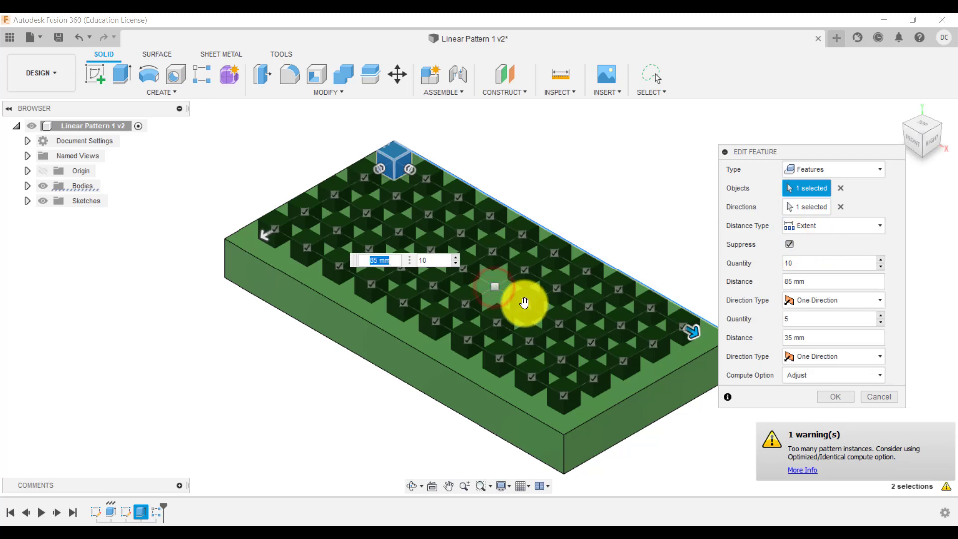
click(526, 306)
click(918, 127)
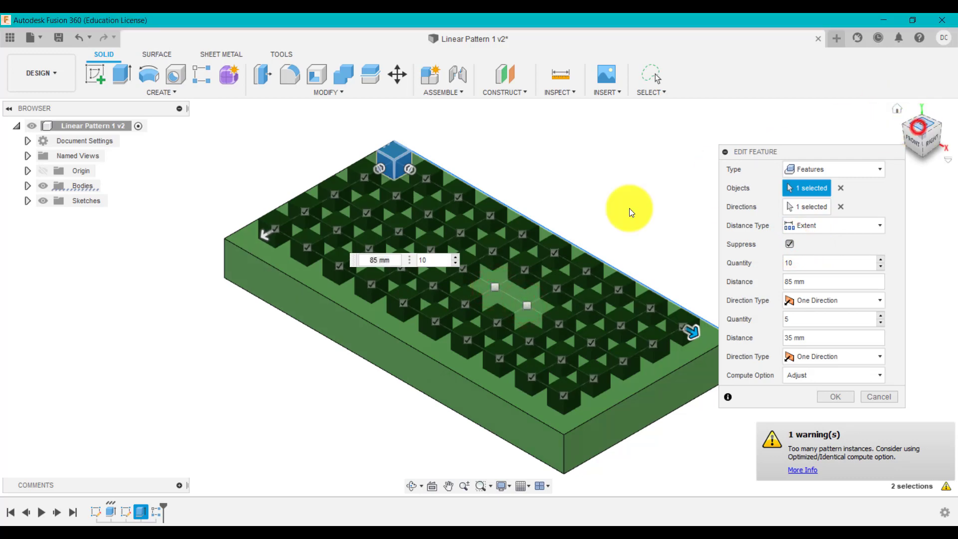
click(454, 298)
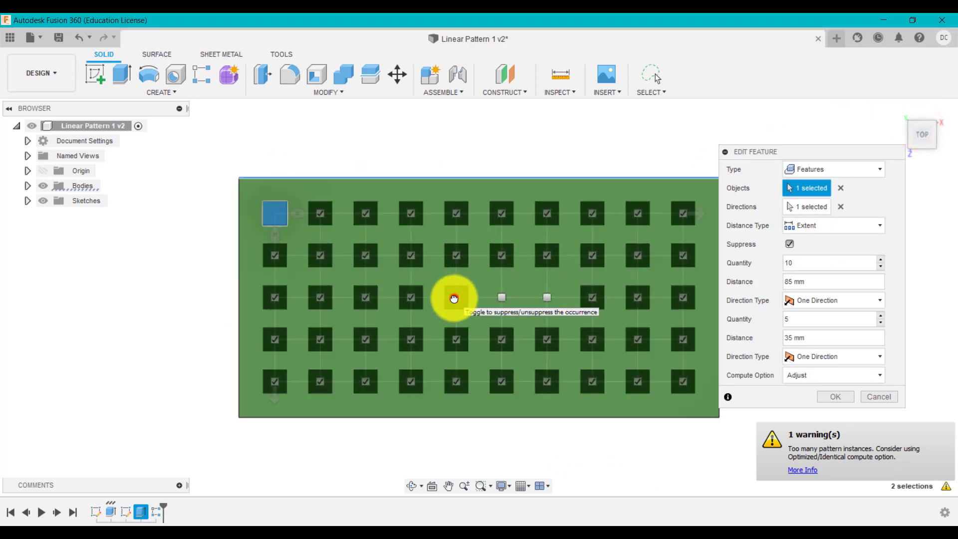
click(411, 297)
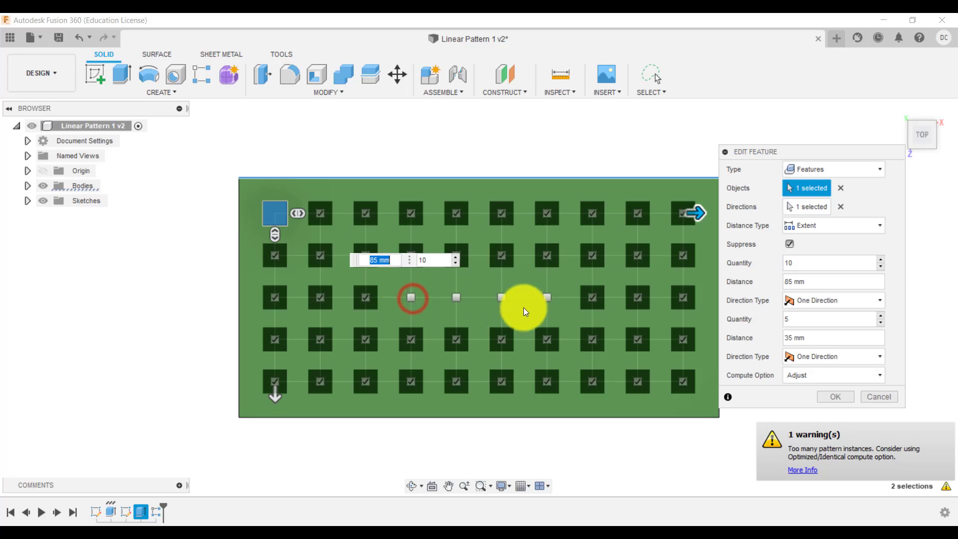
click(849, 397)
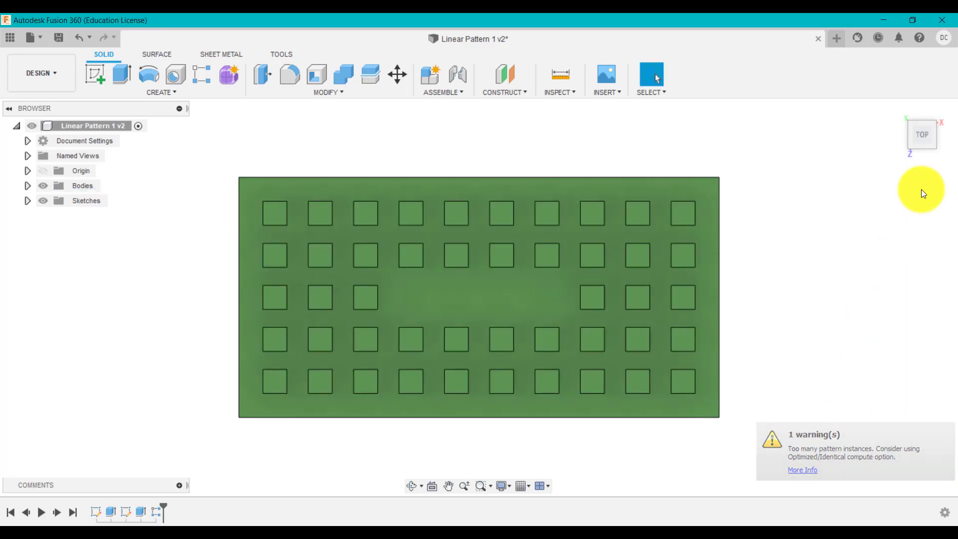
click(896, 110)
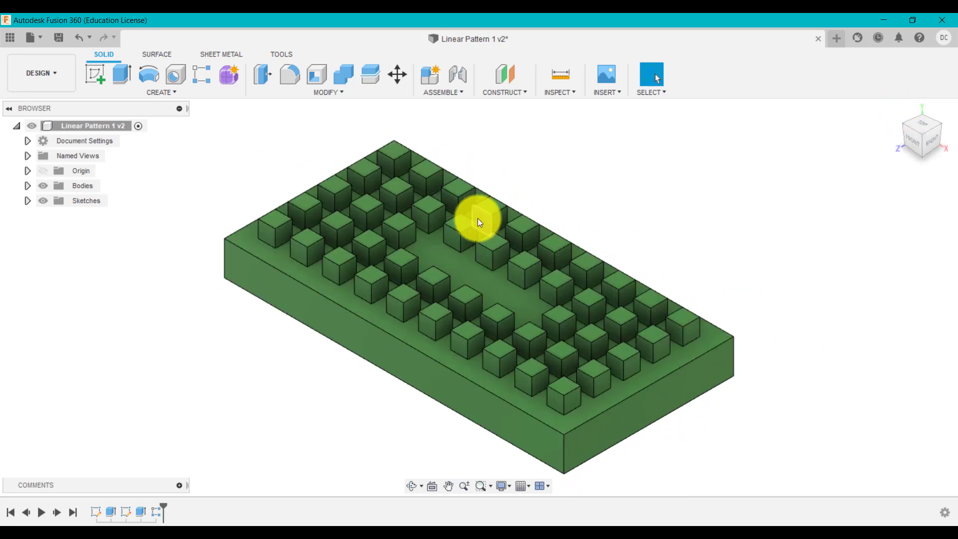
- Restore the suppressed middle-row cubes and set Compute Option to Optimized
right_click(158, 511)
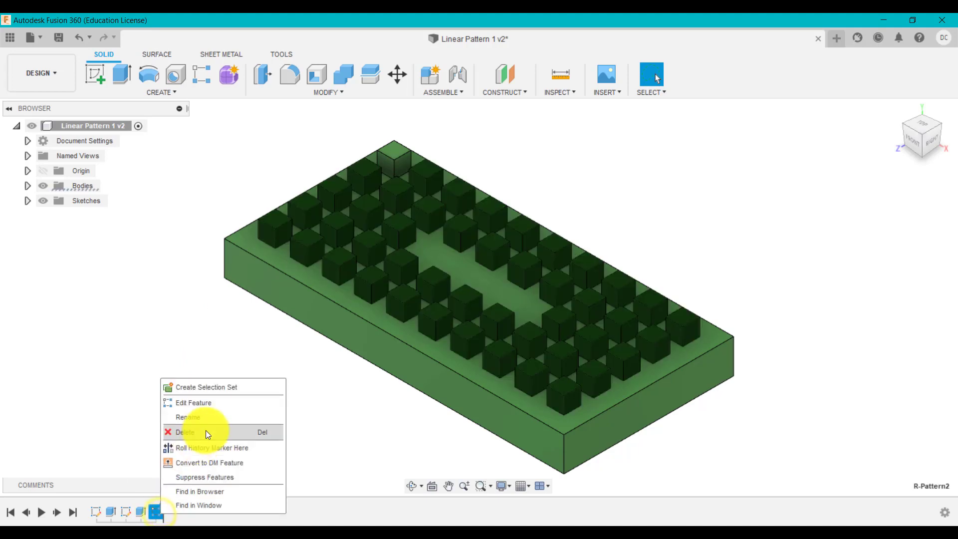
click(214, 404)
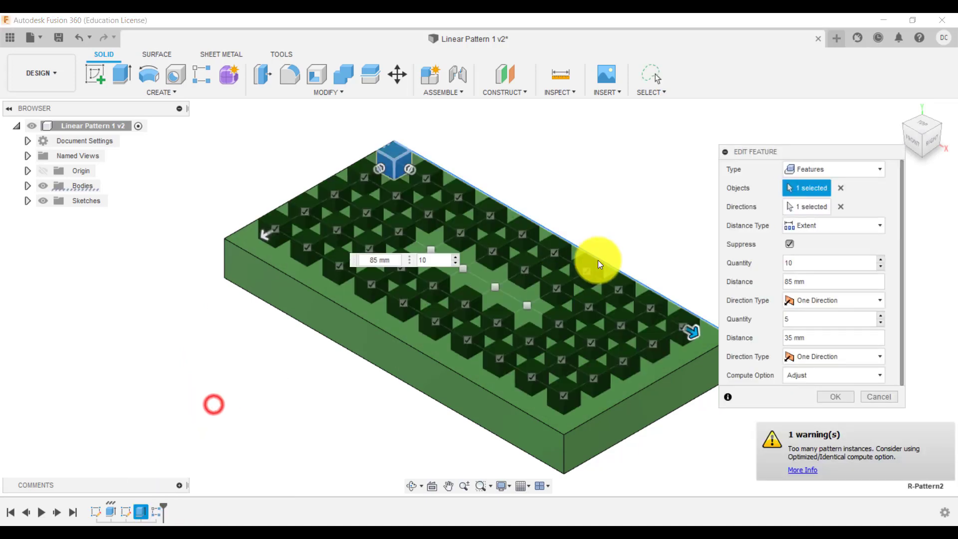
click(523, 304)
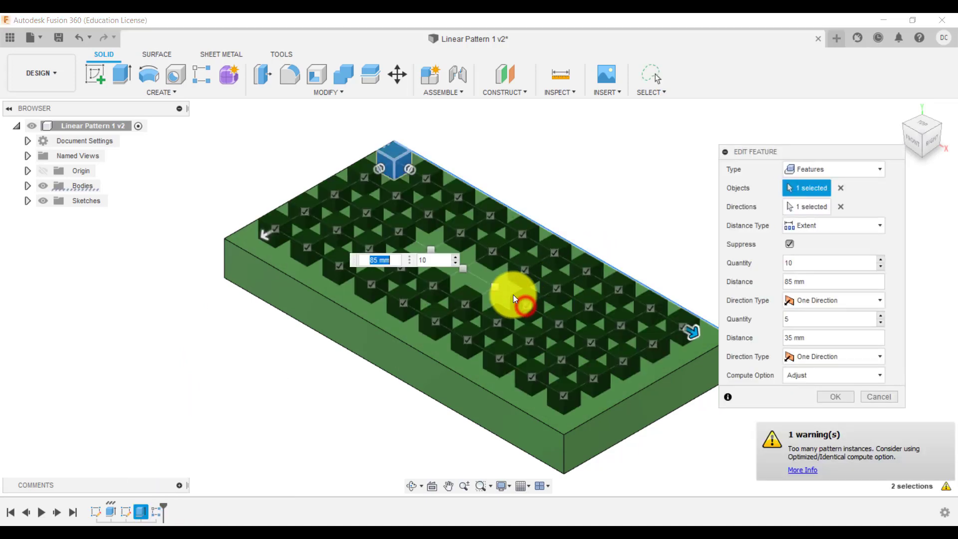
click(466, 269)
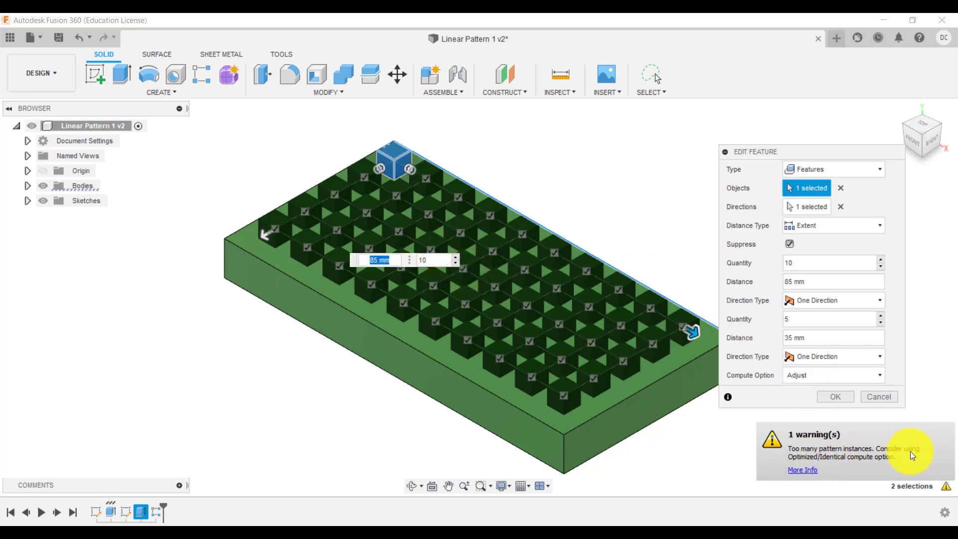
click(832, 374)
click(828, 390)
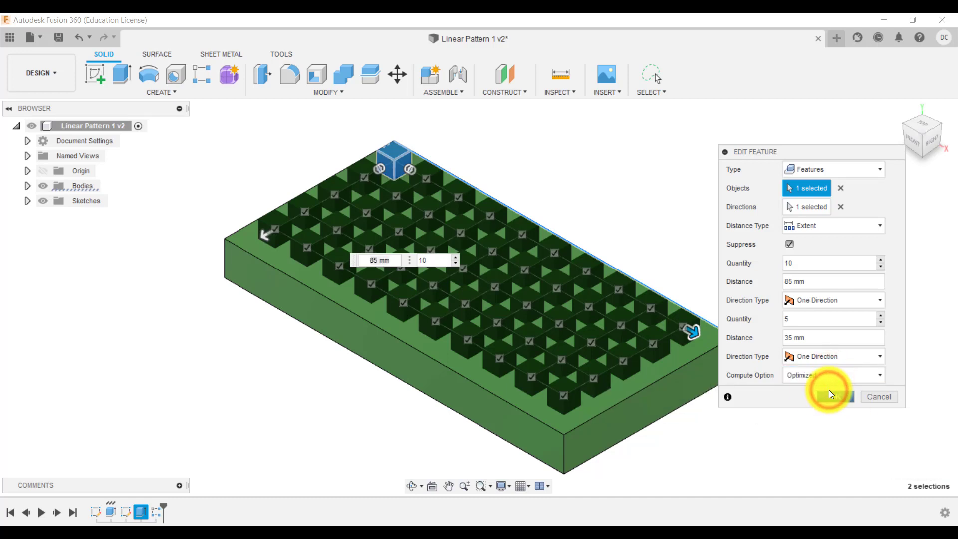
click(831, 397)
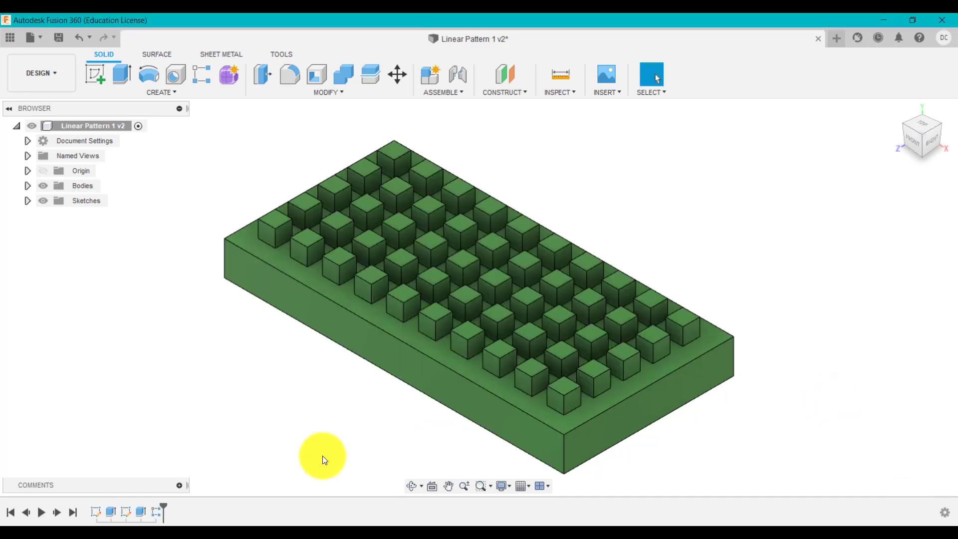
- Reopen the cube pattern, keep Optimized computation, and set the first Direction Type to Symmetric
right_click(160, 511)
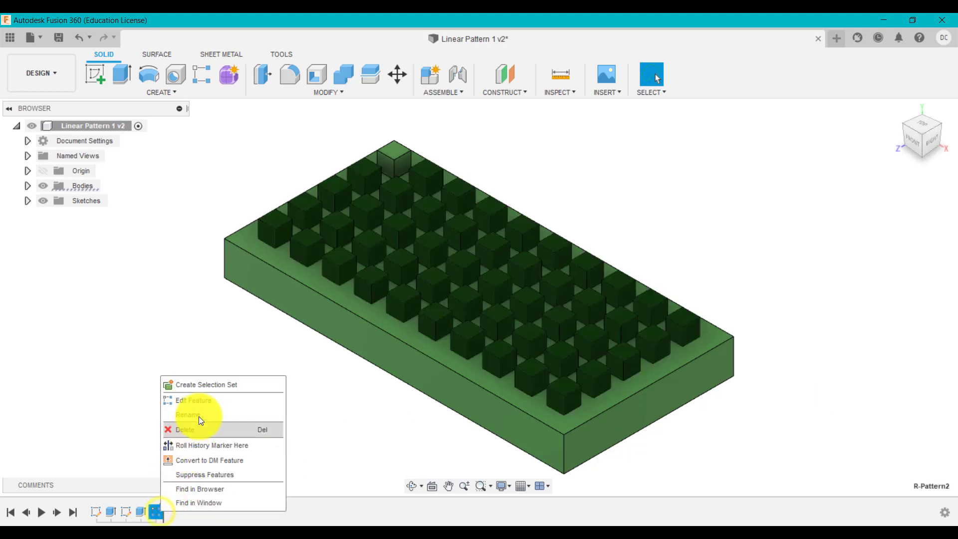
click(204, 405)
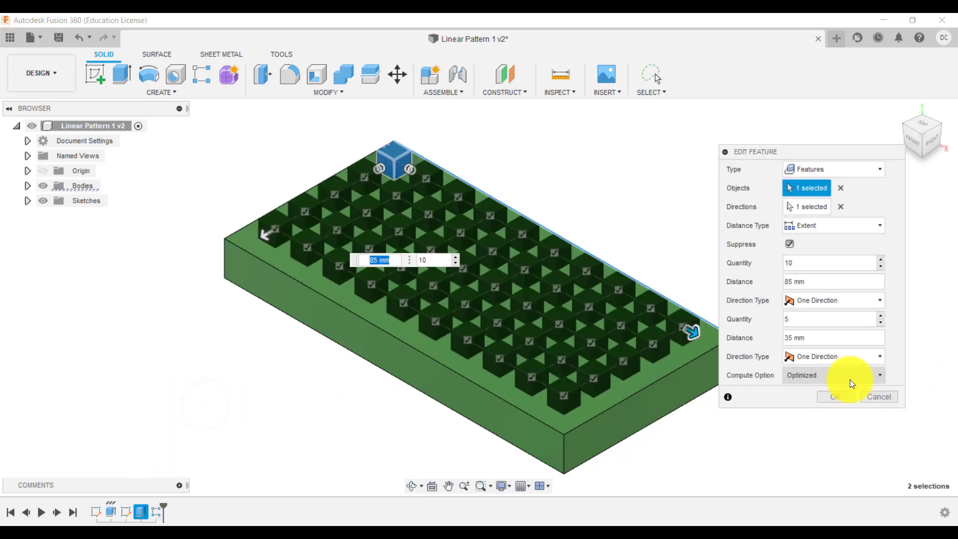
click(851, 375)
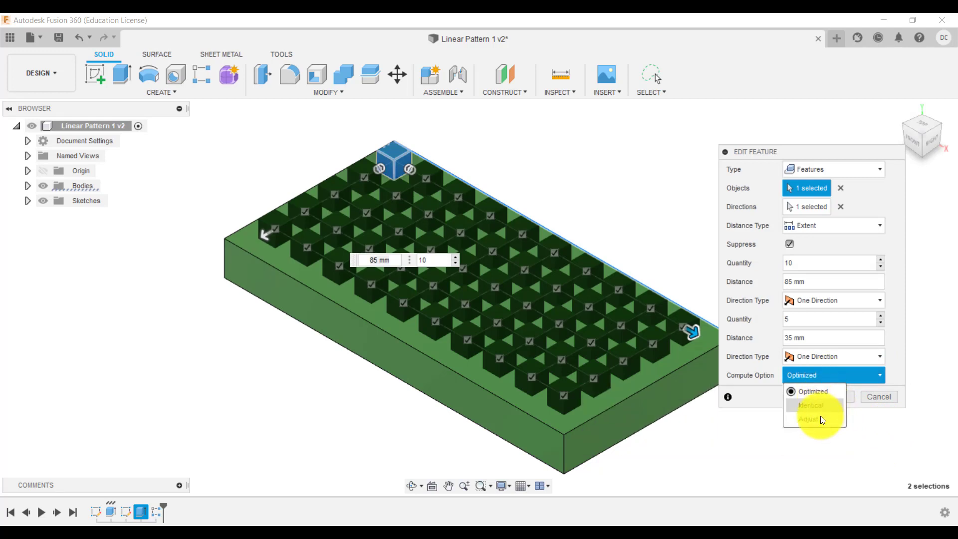
click(898, 371)
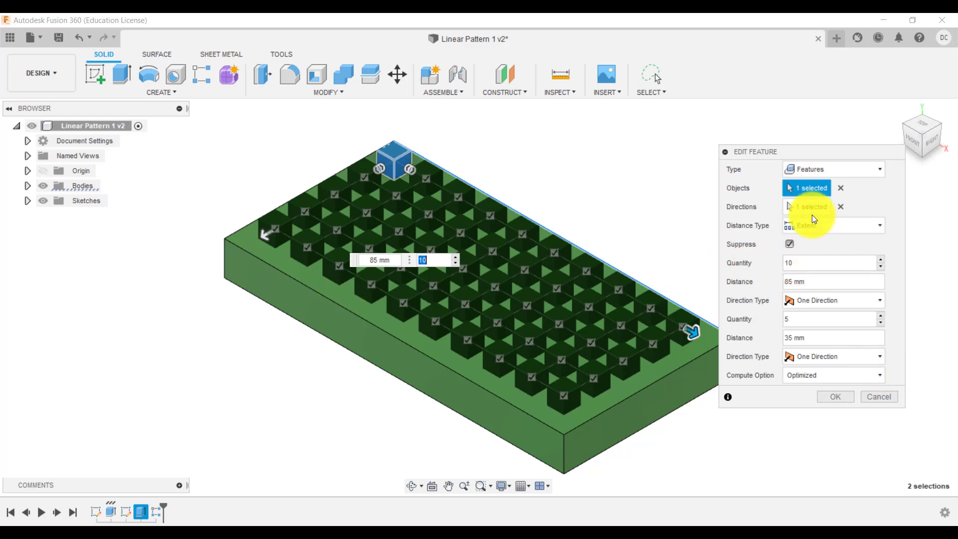
click(815, 304)
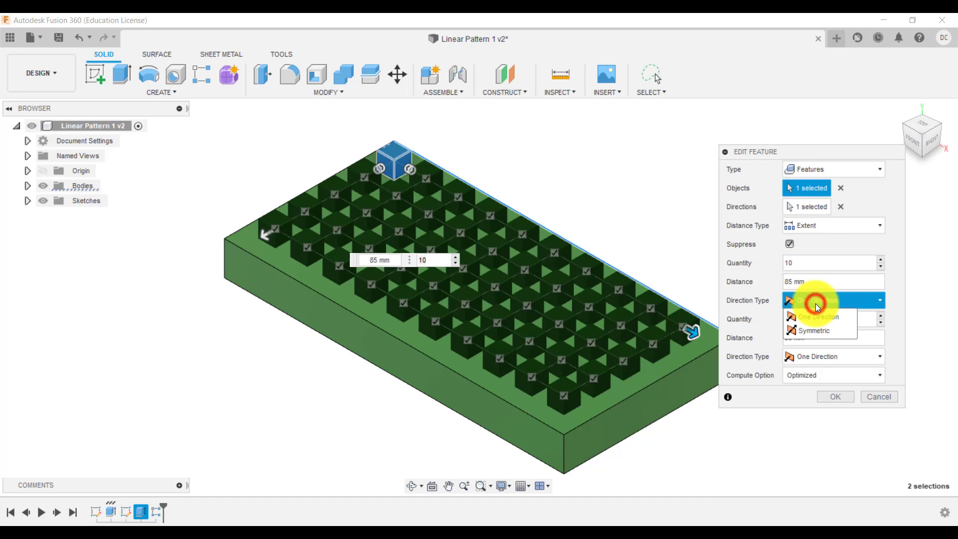
click(819, 330)
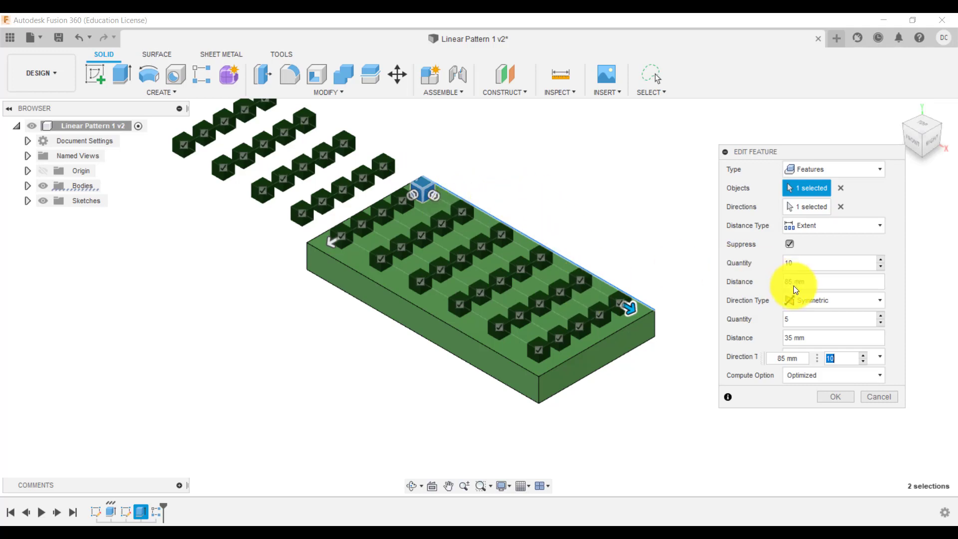
- Try Symmetric on both pattern directions and compare the previews
click(833, 301)
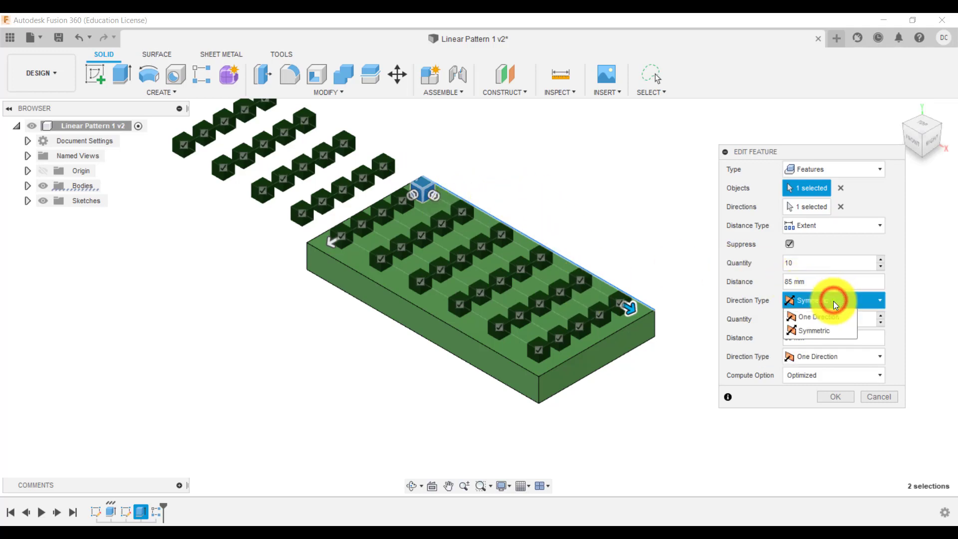
click(819, 316)
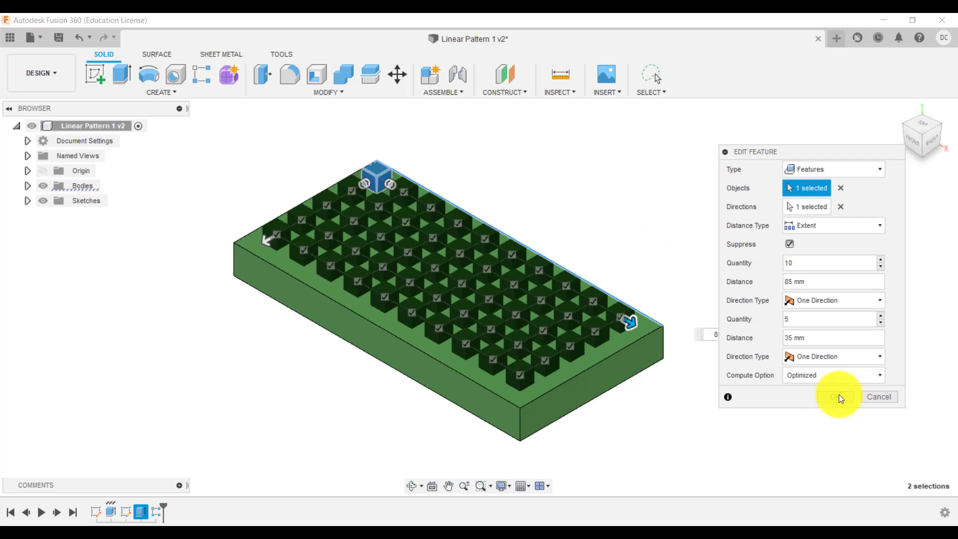
click(809, 301)
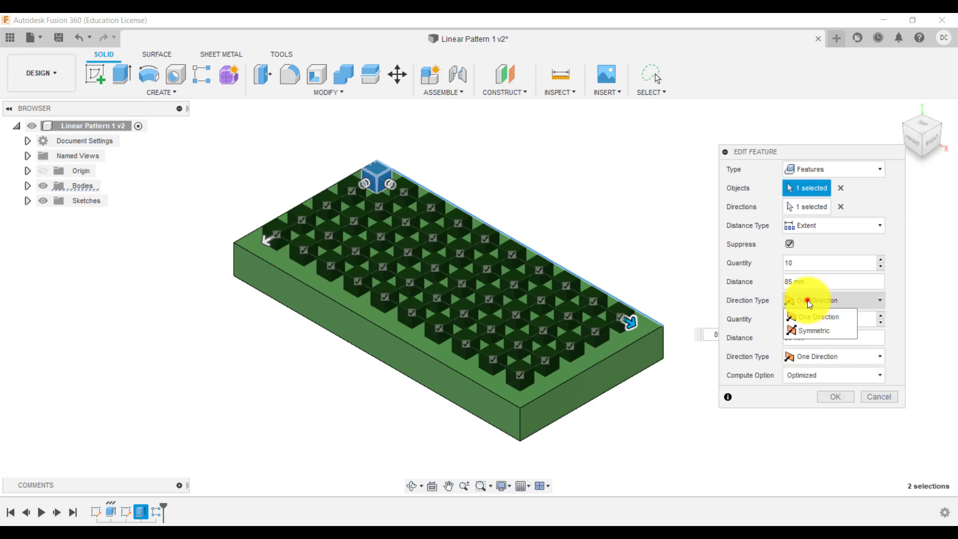
click(888, 335)
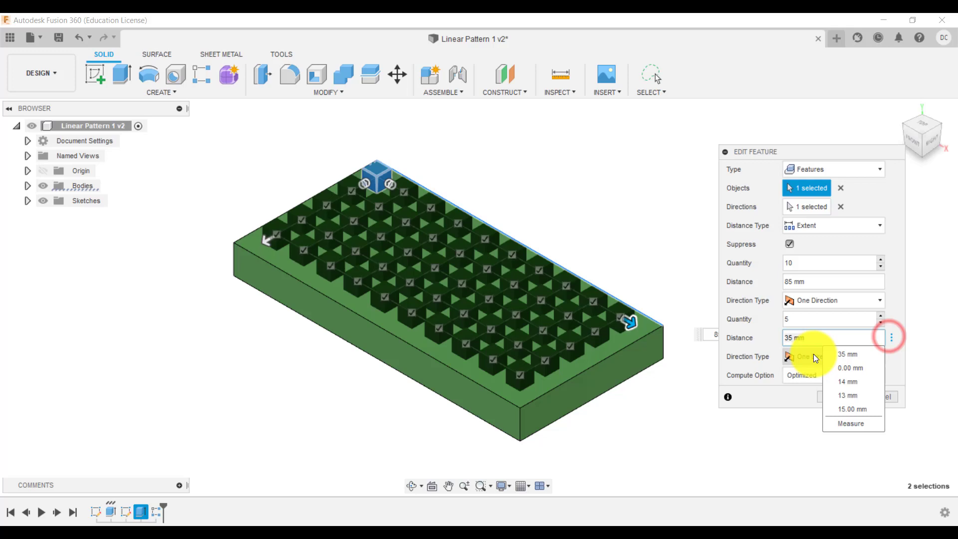
click(813, 356)
click(819, 391)
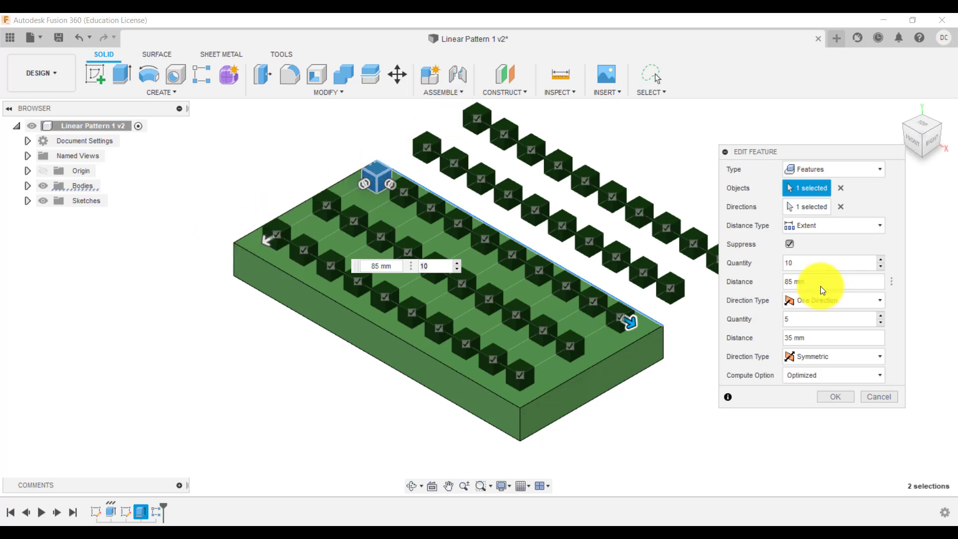
click(811, 296)
click(818, 331)
scroll(519, 261, down, 5)
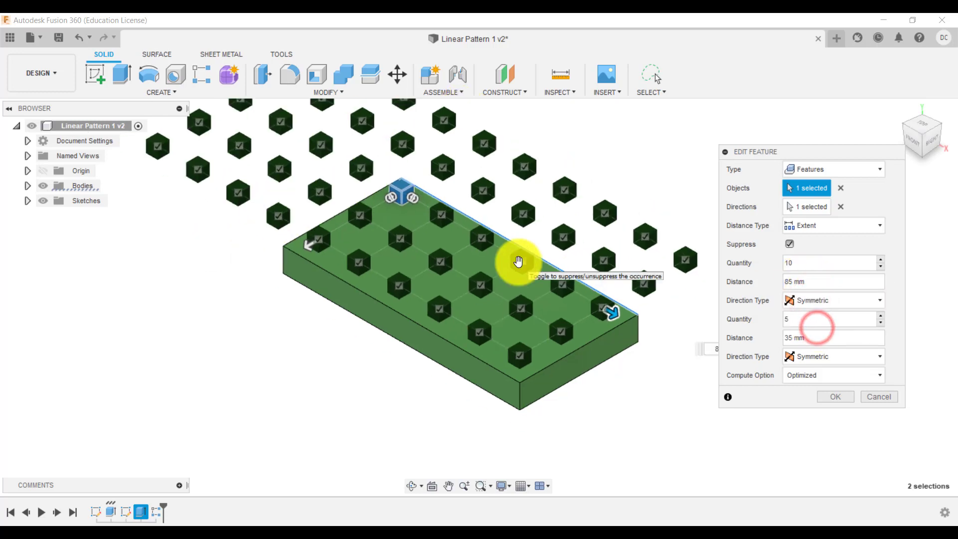
scroll(527, 199, up, 5)
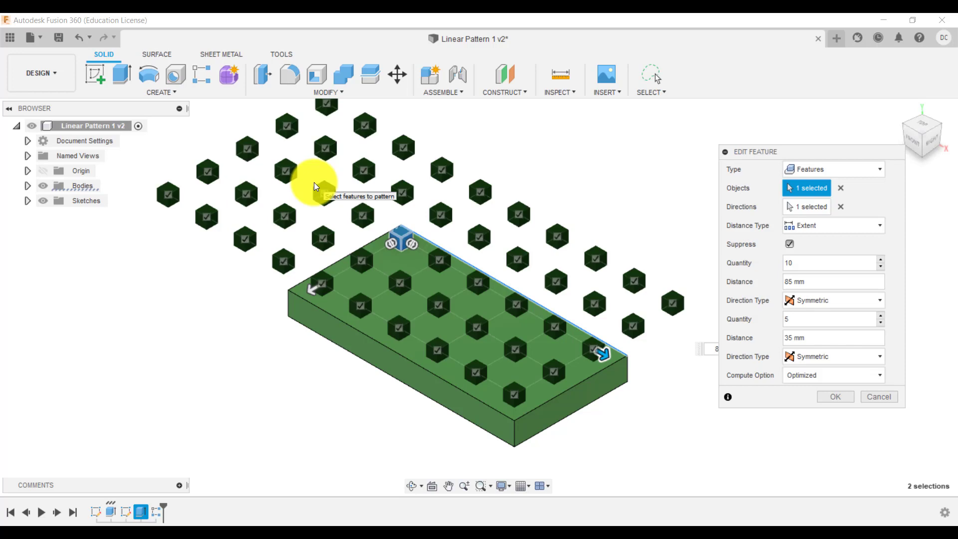
click(400, 242)
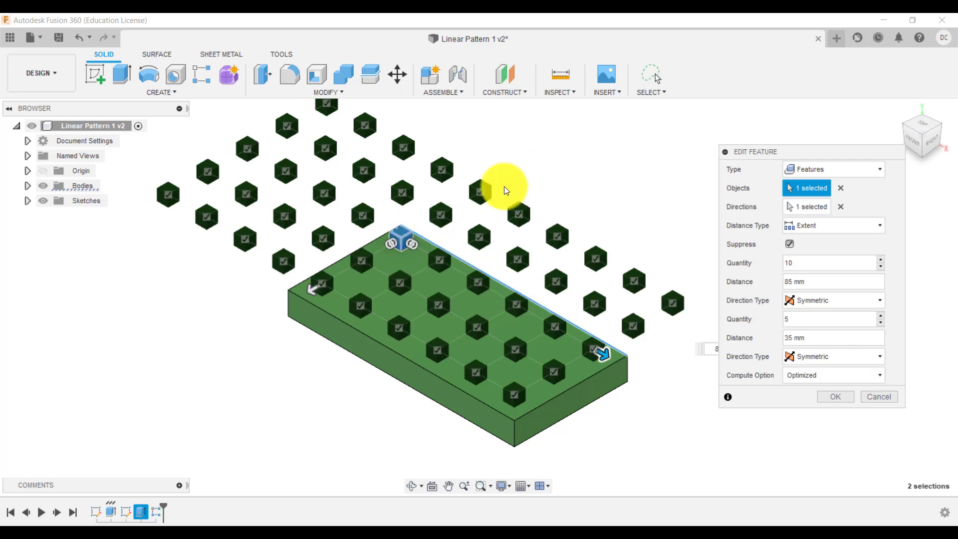
- Set both Direction Types to One Direction and commit the pattern
click(827, 303)
click(827, 314)
click(818, 354)
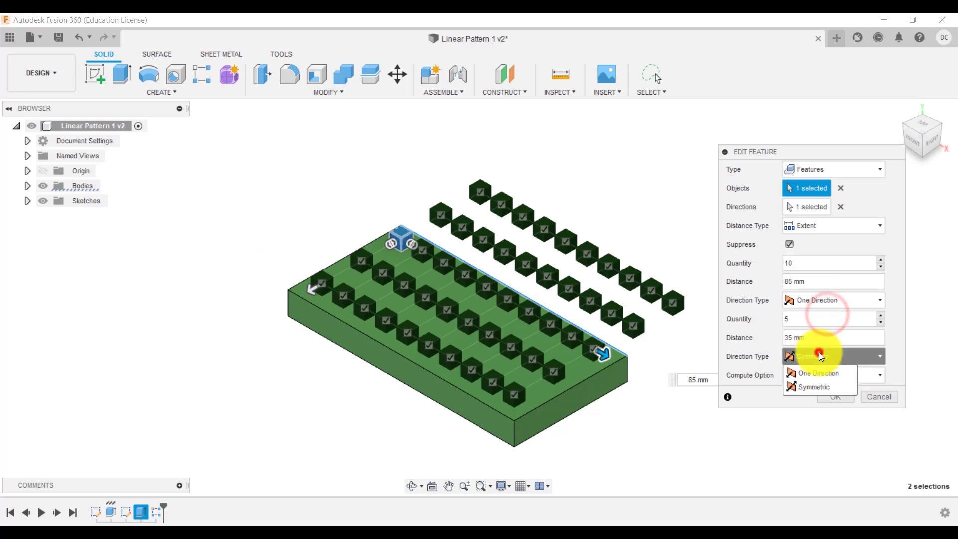
click(825, 372)
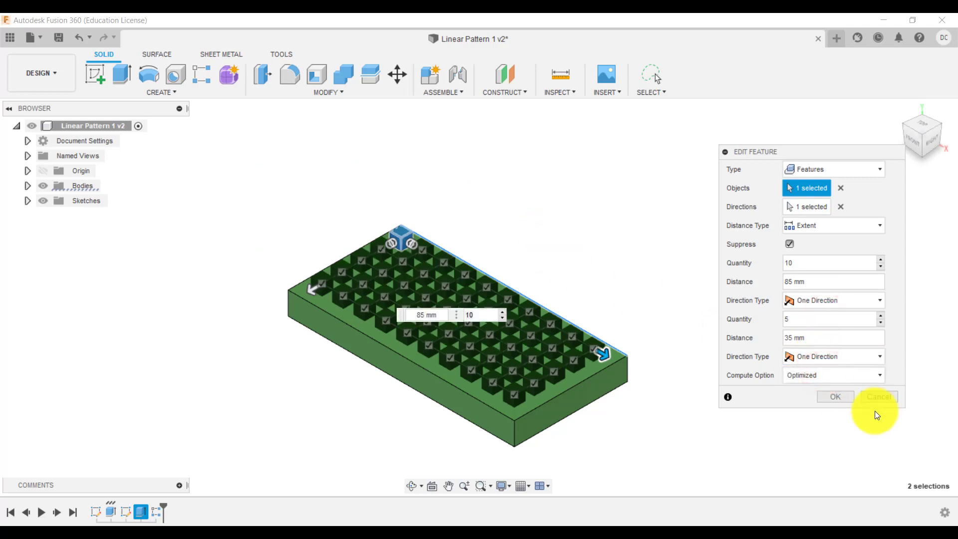
click(848, 400)
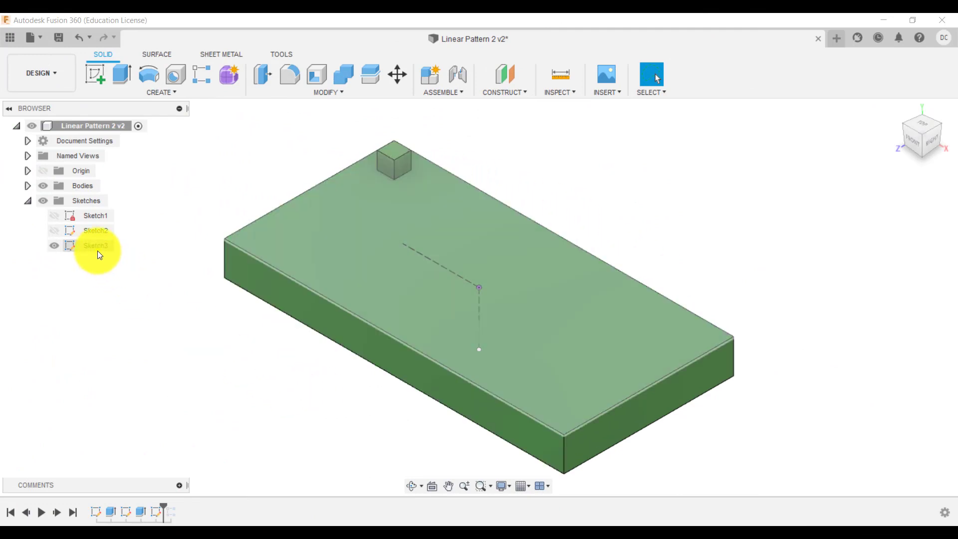
right_click(97, 250)
click(136, 287)
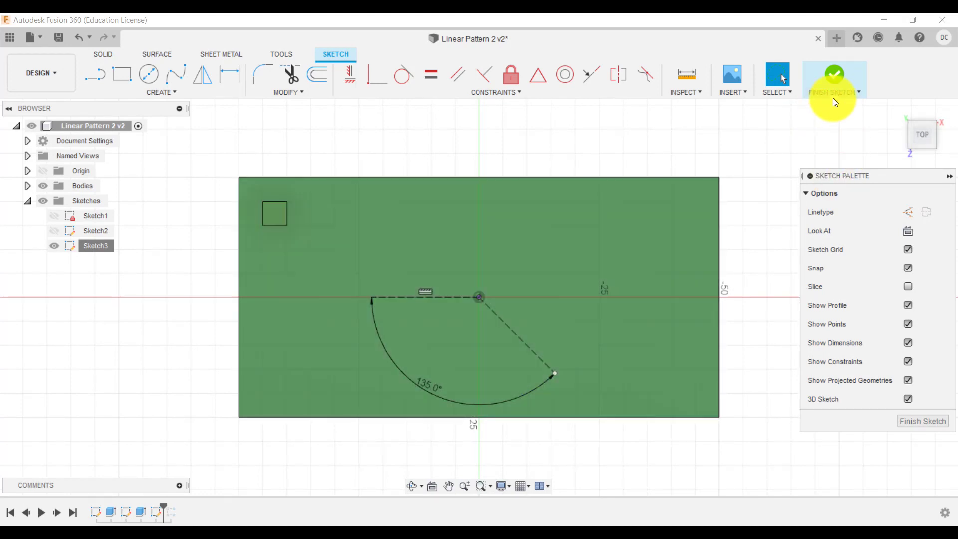
click(835, 80)
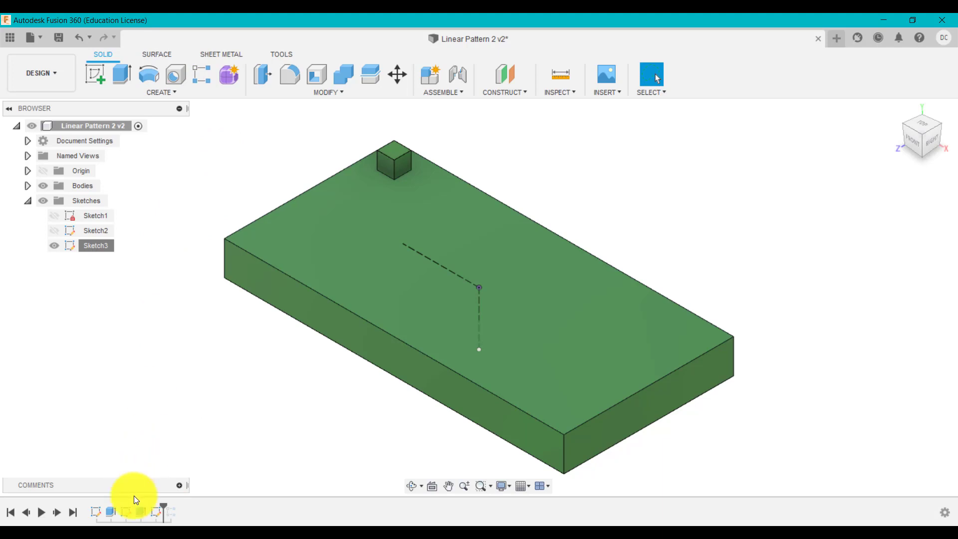
drag(165, 510, 178, 510)
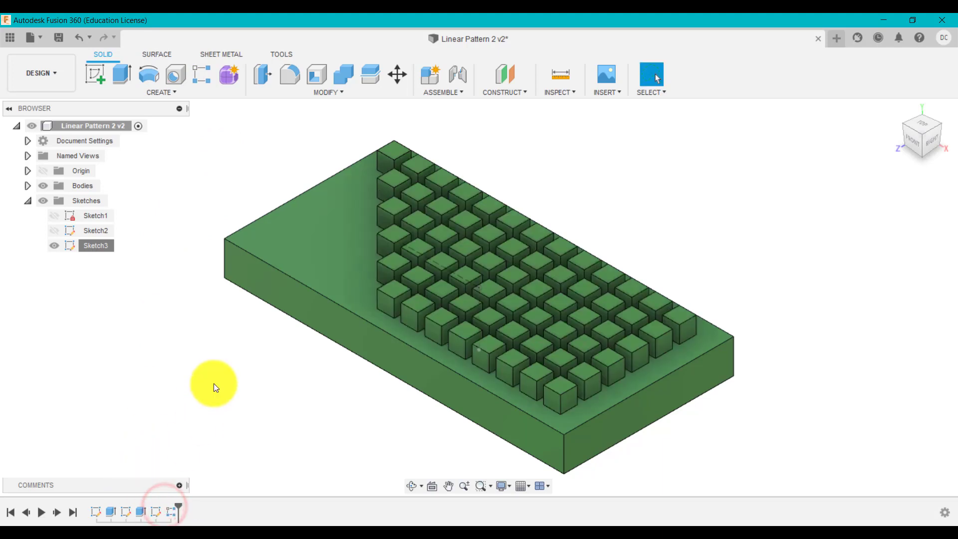
click(926, 121)
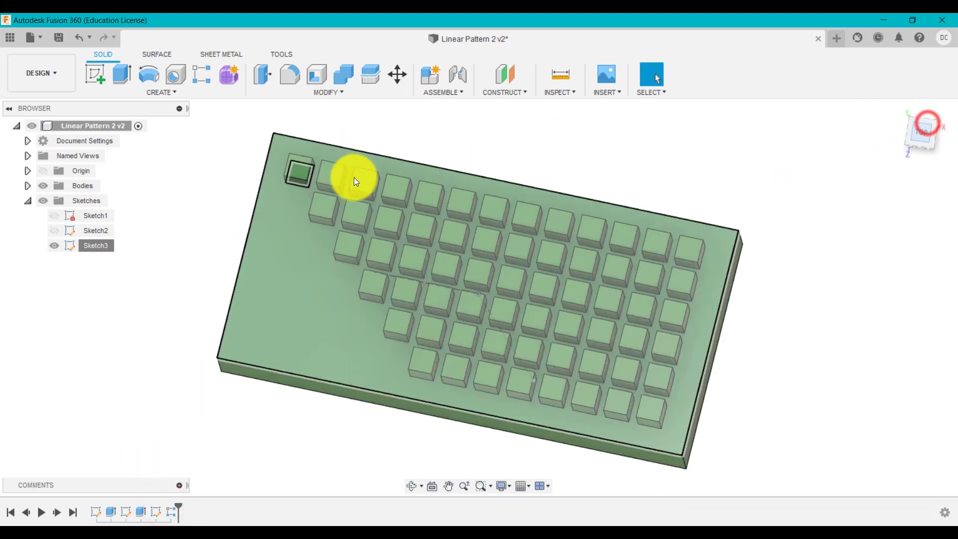
click(277, 213)
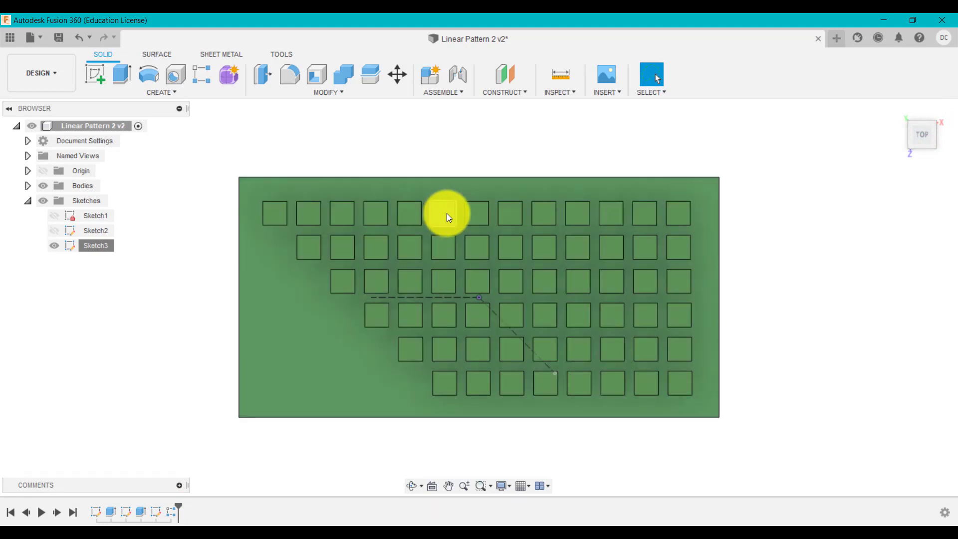
click(266, 215)
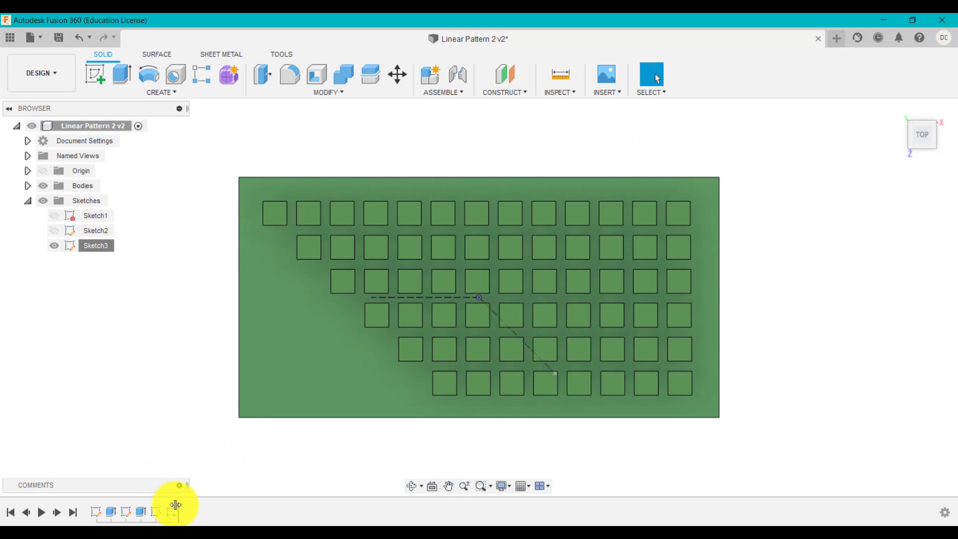
drag(178, 512, 164, 512)
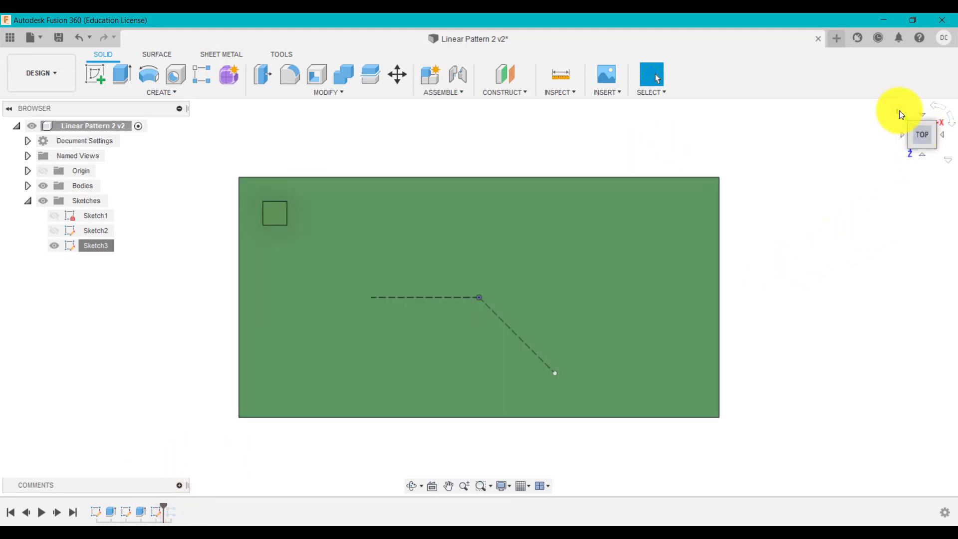
click(898, 110)
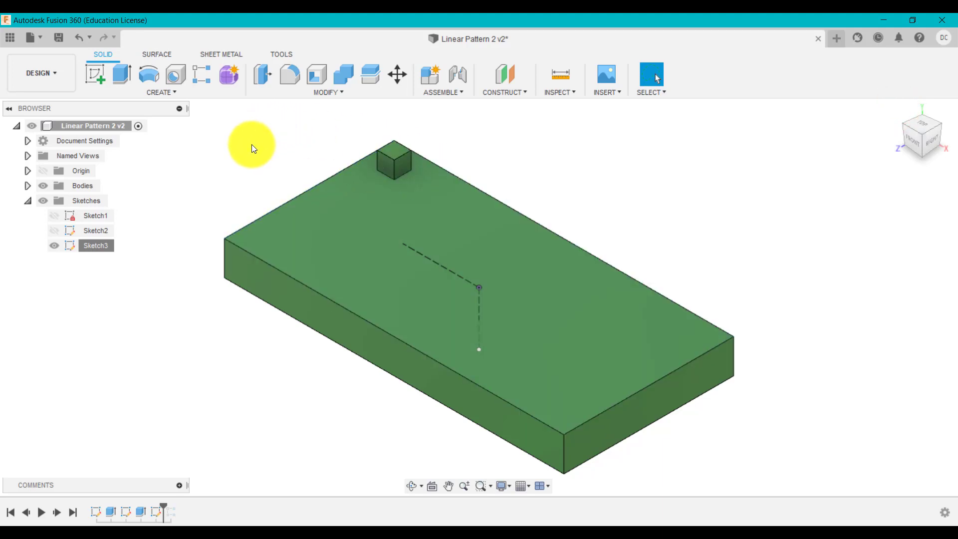
- Start a rectangular pattern of the cube's Extrude2 along the plate's top edge
click(204, 82)
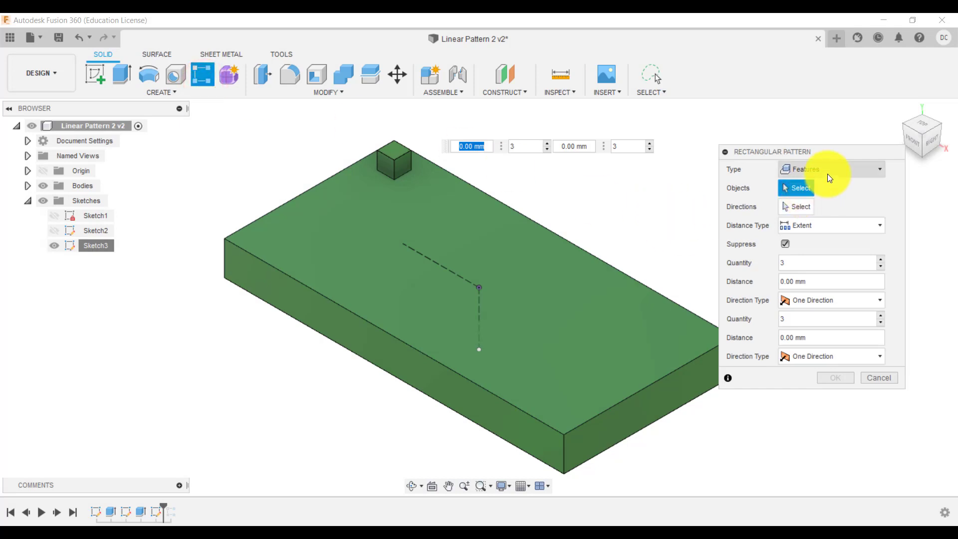
click(140, 512)
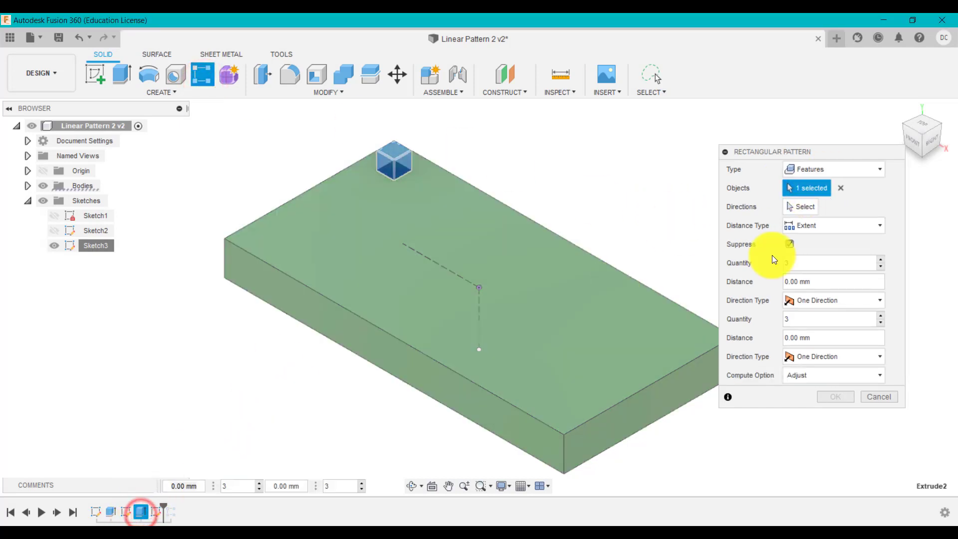
click(798, 207)
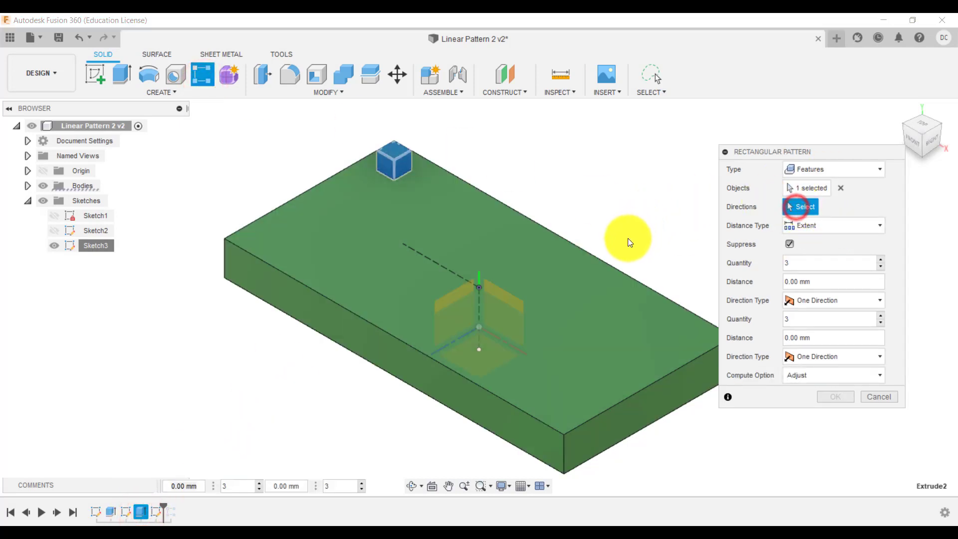
click(605, 257)
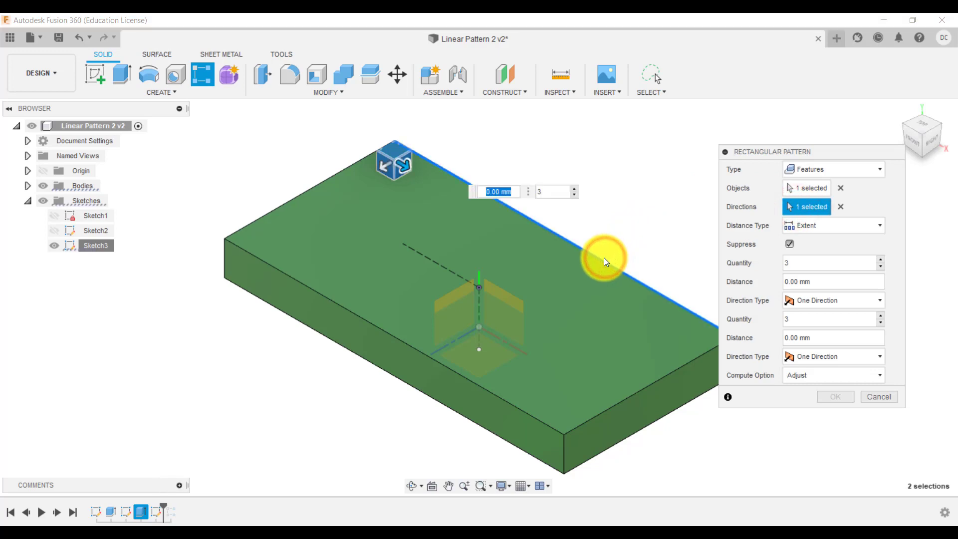
drag(406, 165, 606, 283)
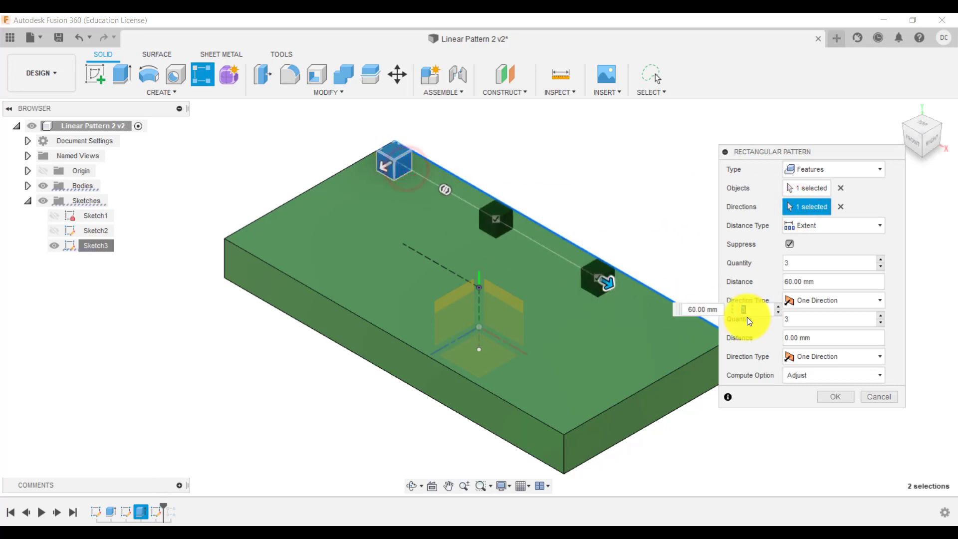
- Set 10 copies over 85 mm along the edge and add rows 25 mm apart
click(802, 261)
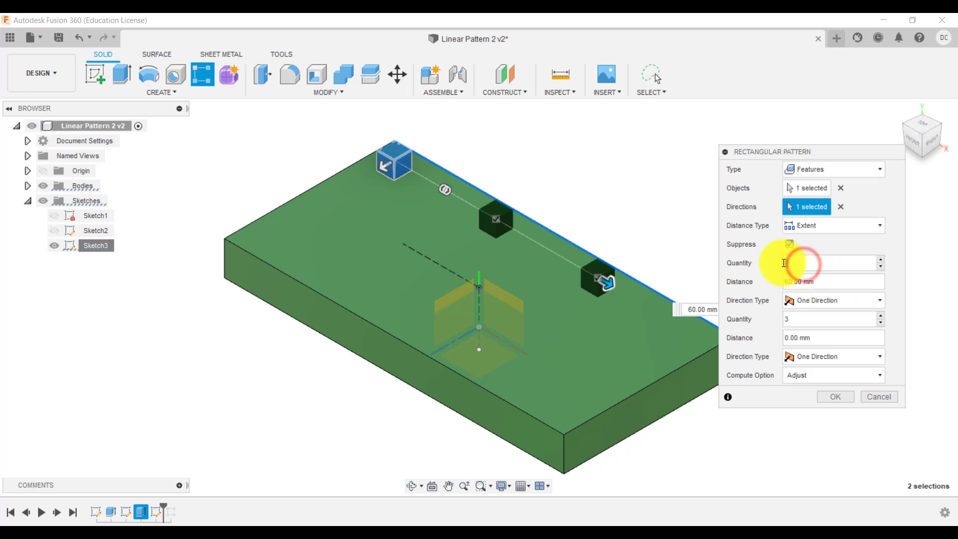
text(10)
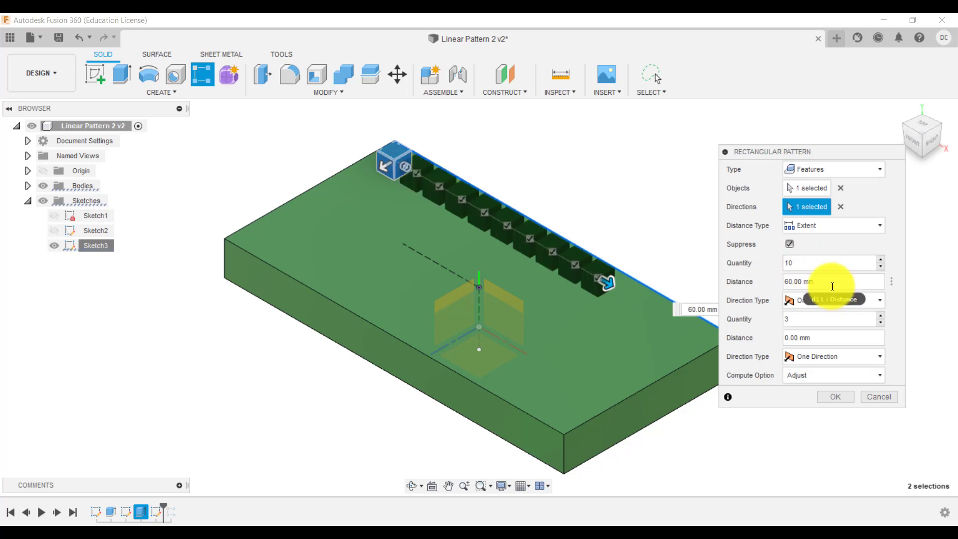
click(831, 282)
text(85)
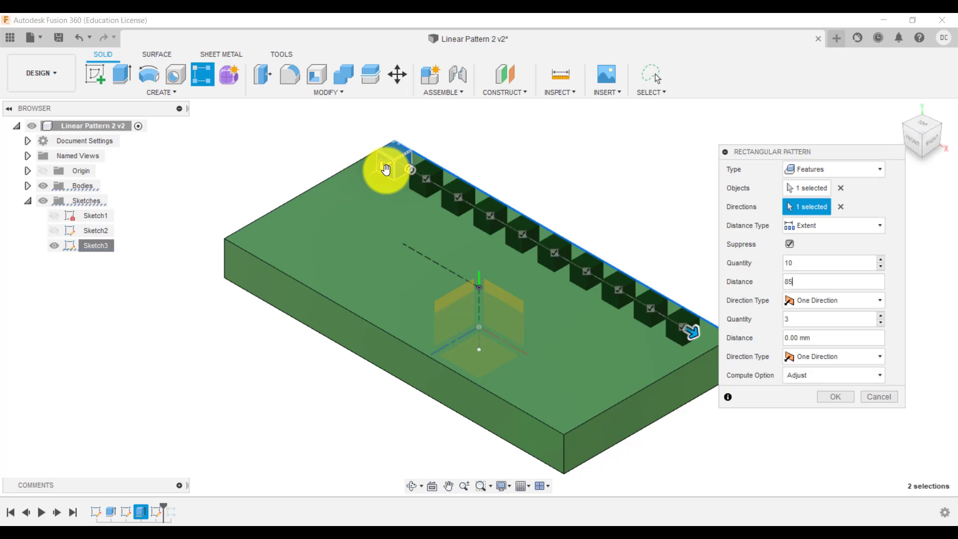
drag(386, 170, 307, 218)
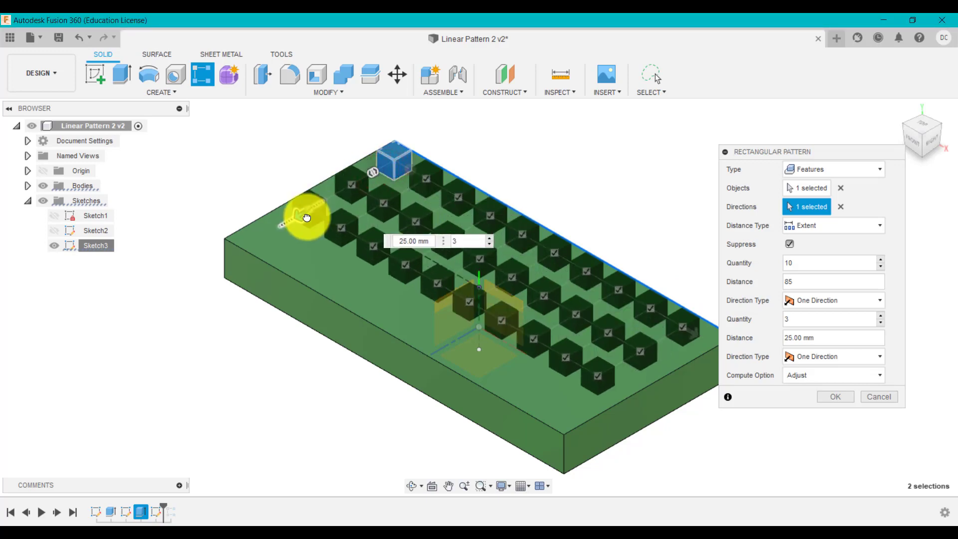
- Reset the second-direction spacing to 0 mm and use the angled sketch line as the second direction
key(Tab)
key(Tab)
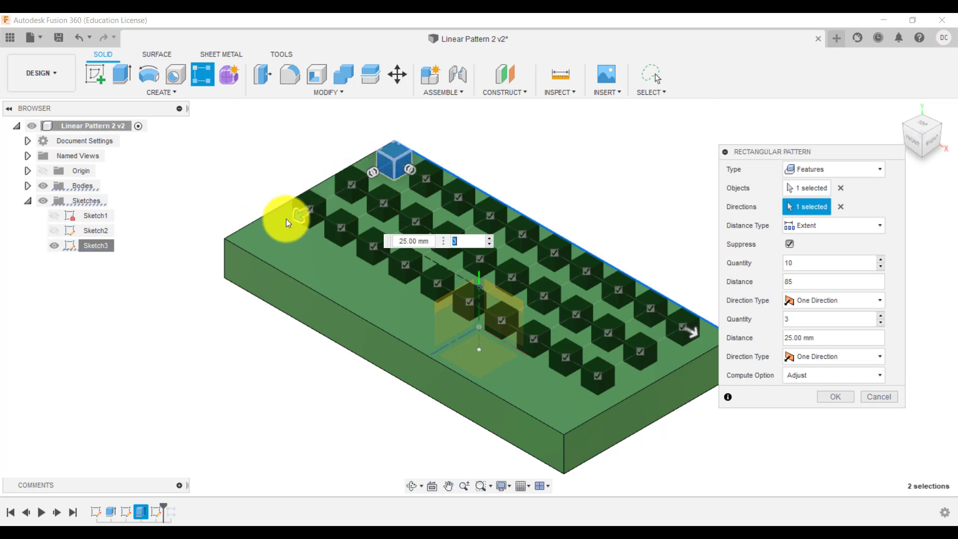
drag(300, 212, 383, 172)
click(819, 207)
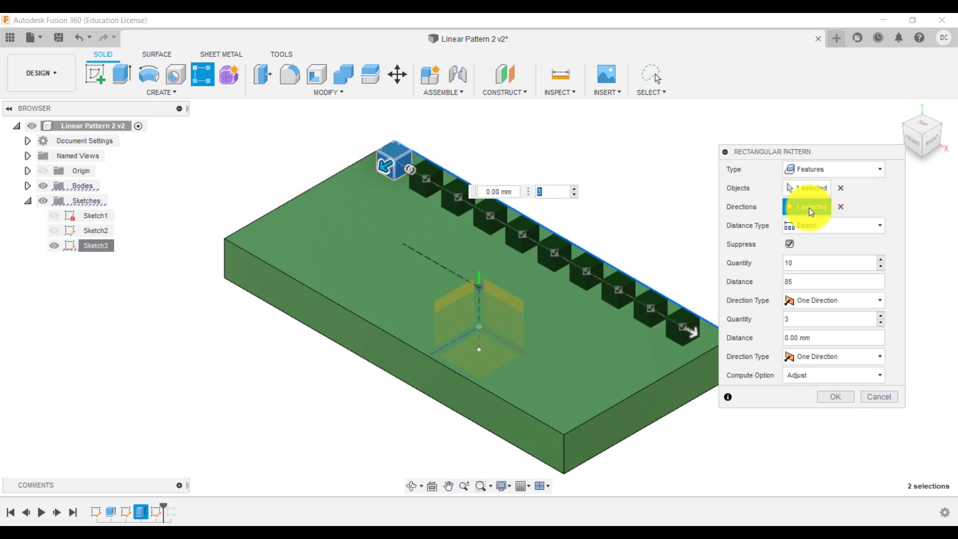
click(809, 207)
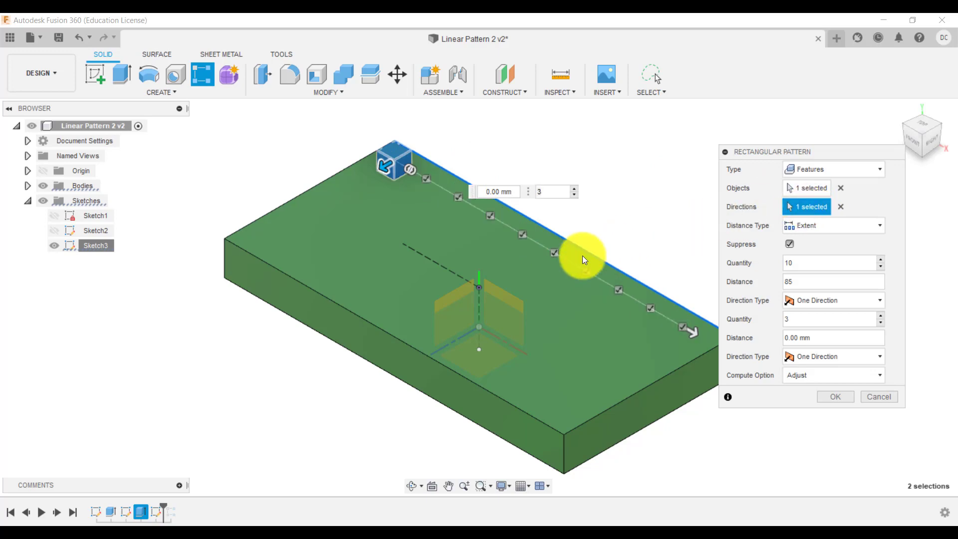
click(478, 315)
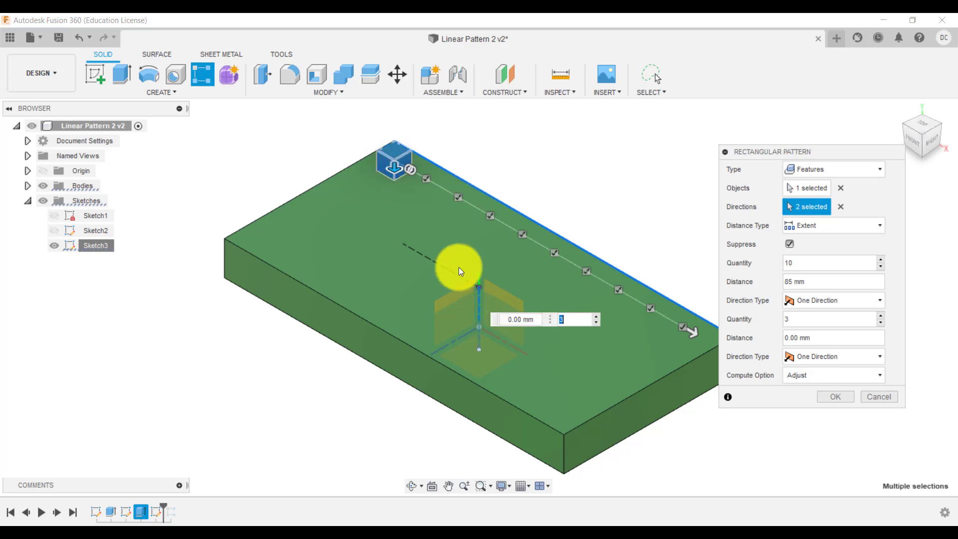
key(Tab)
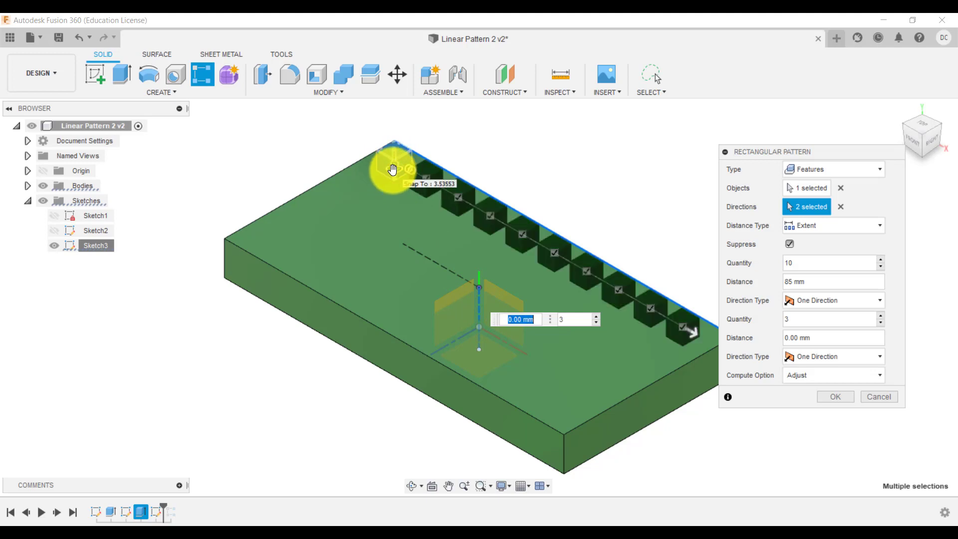
click(921, 117)
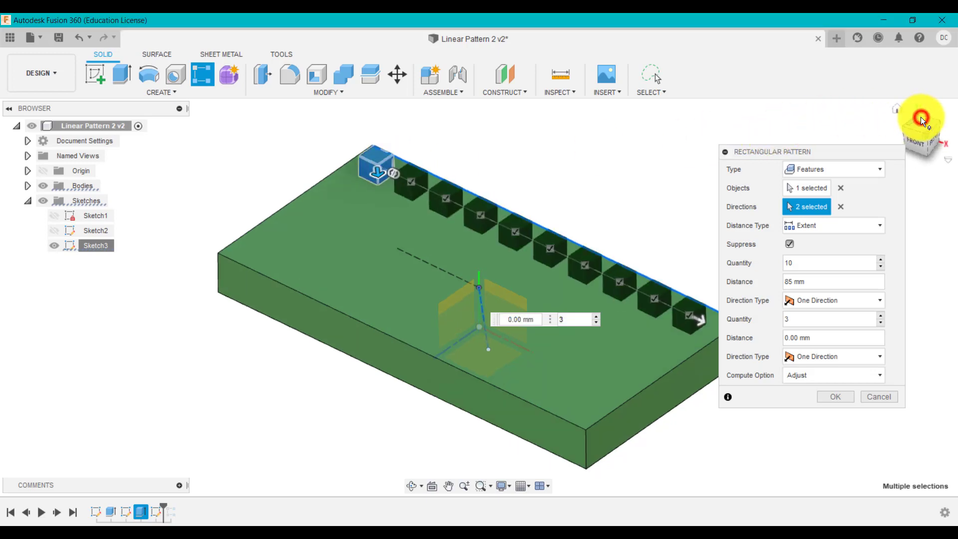
- From the top view, give the second direction 5 rows spaced about 30 mm apart
click(922, 125)
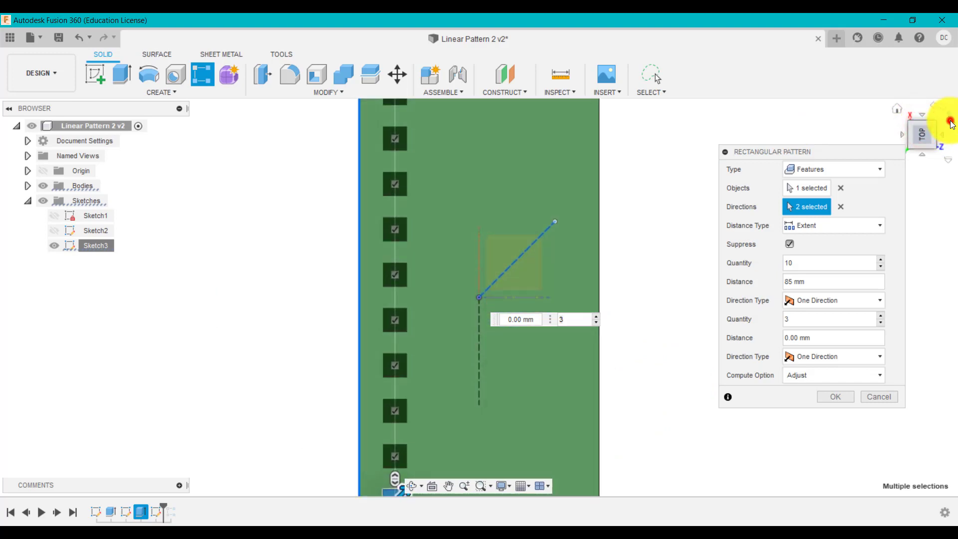
click(950, 124)
click(289, 231)
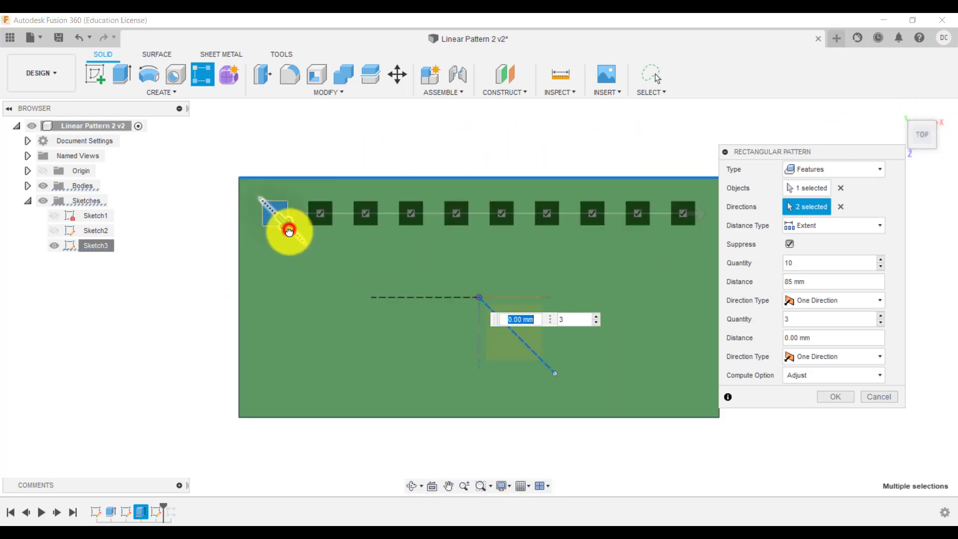
drag(289, 230, 349, 295)
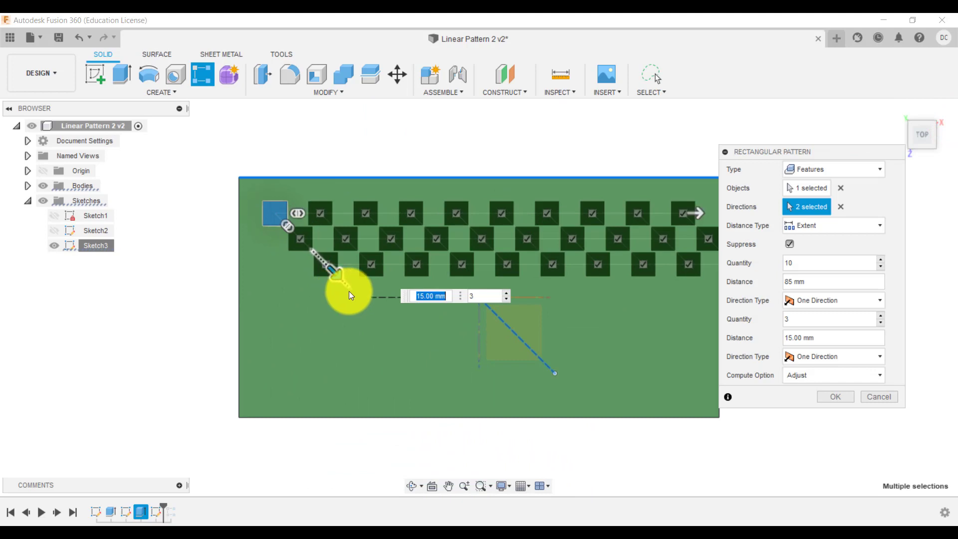
key(Tab)
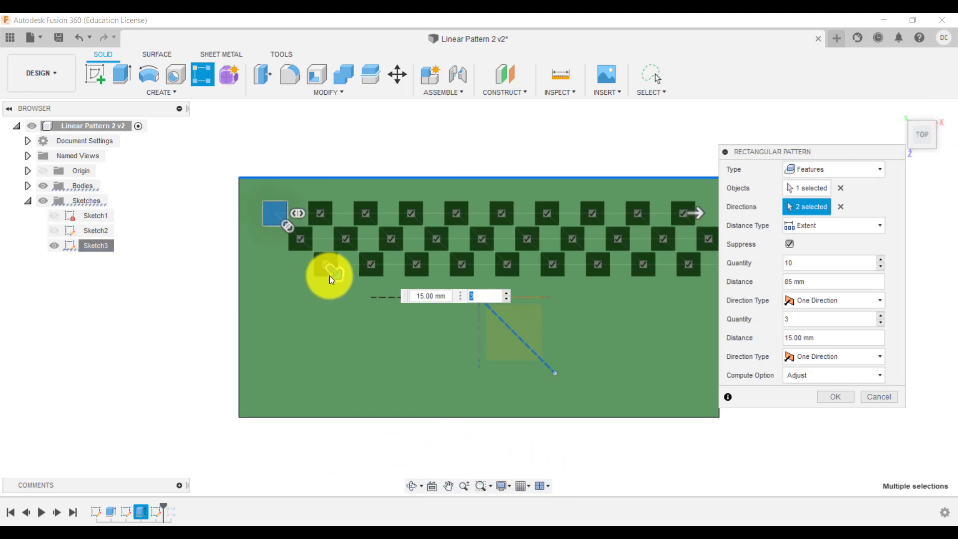
mouse_move(338, 274)
mouse_down()
mouse_move(402, 332)
mouse_move(349, 281)
mouse_up()
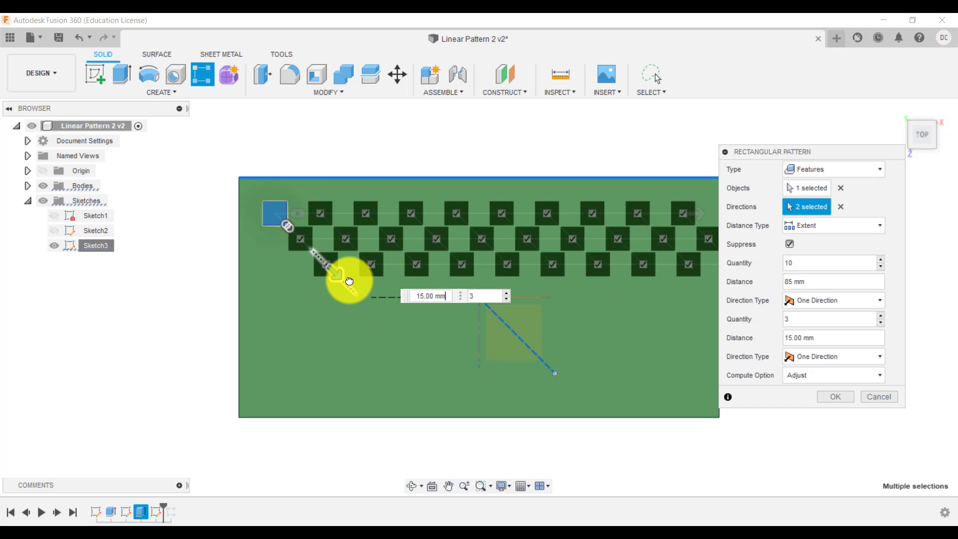
click(499, 296)
text(5)
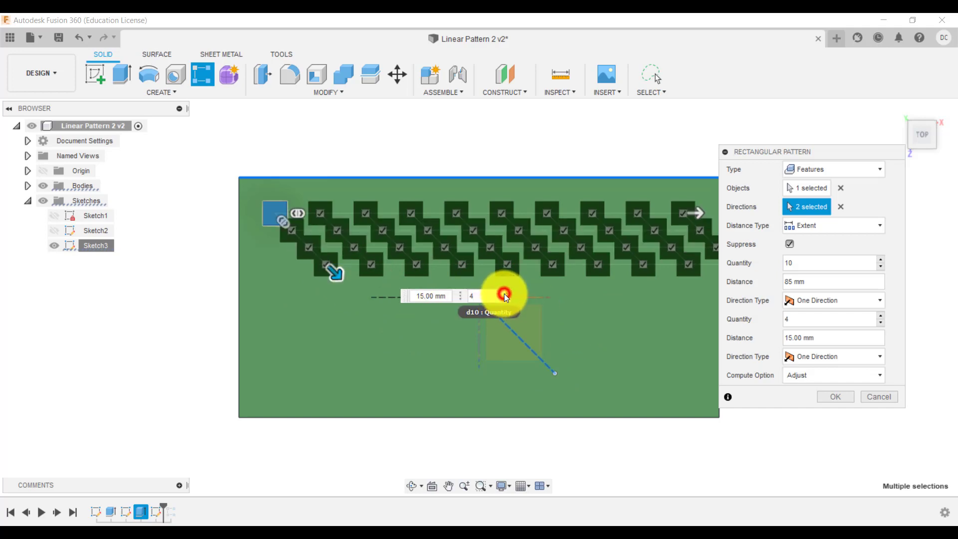
drag(341, 283, 385, 325)
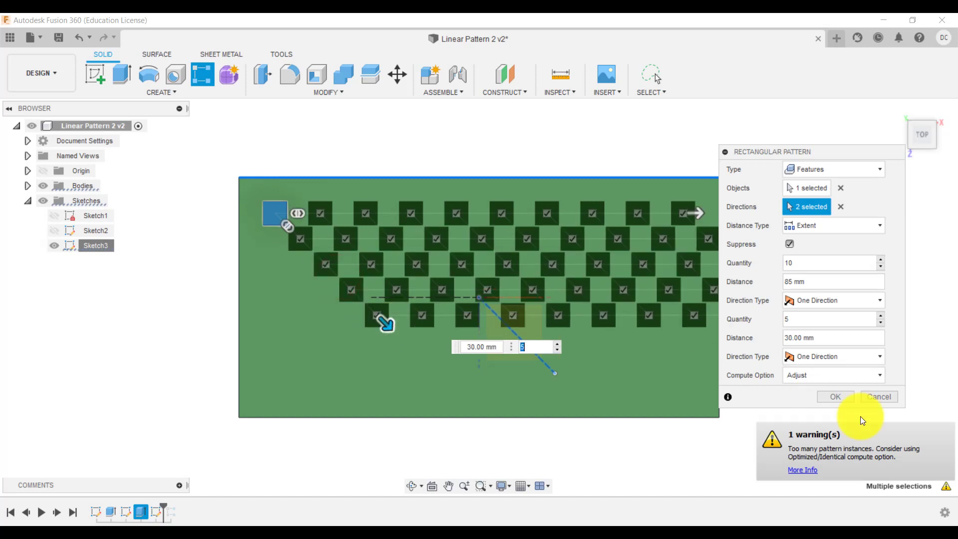
- Switch the compute option to Optimized and make it 8 rows spaced 45 mm apart
click(828, 382)
click(821, 397)
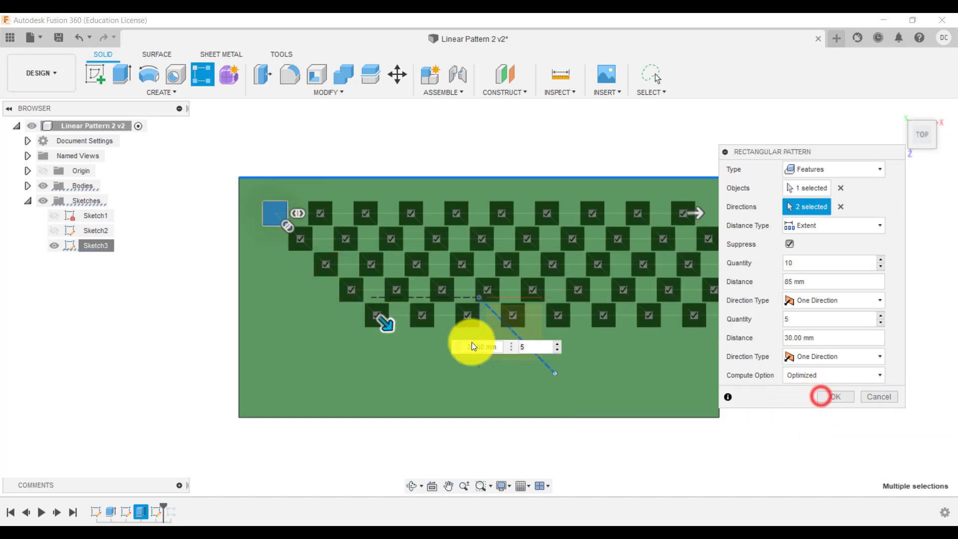
mouse_move(389, 327)
mouse_down()
mouse_move(414, 347)
mouse_move(400, 334)
mouse_up()
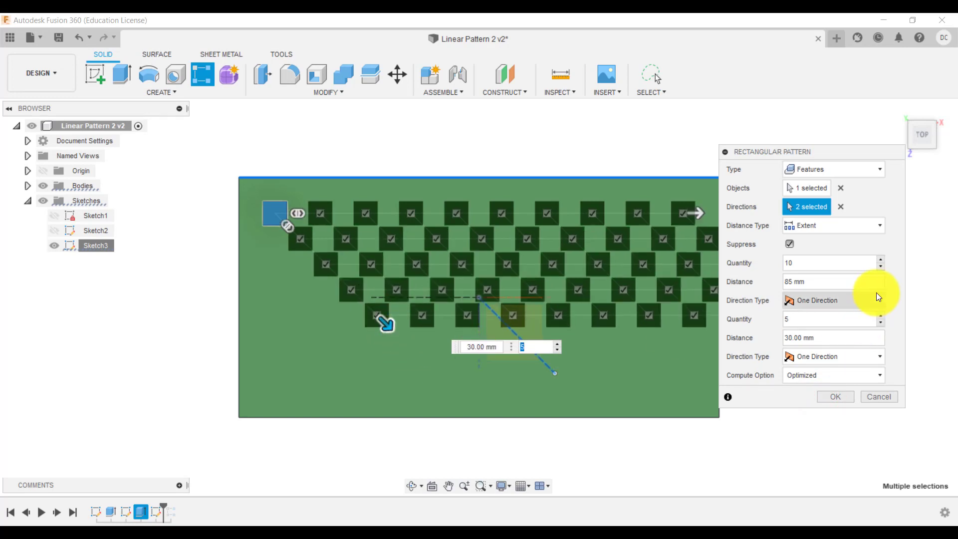
click(881, 314)
click(881, 314)
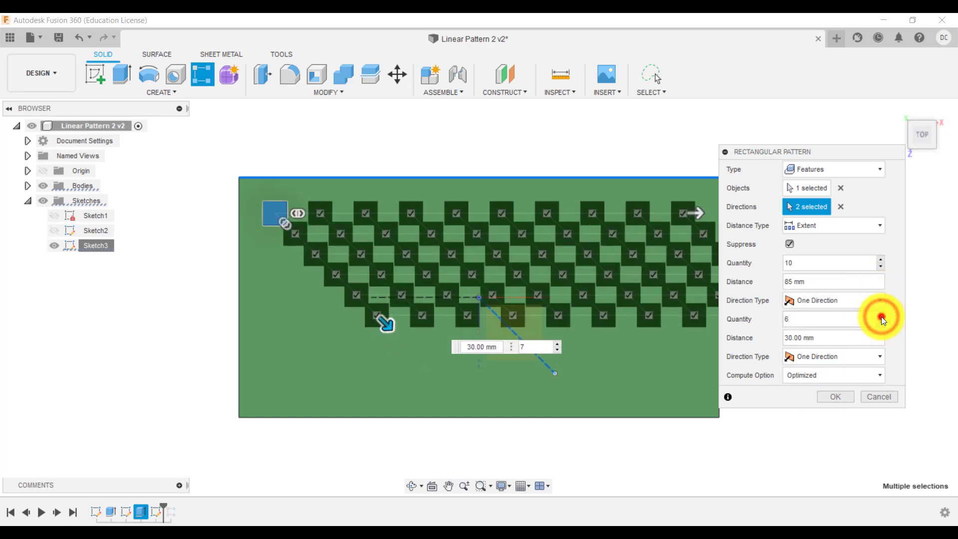
click(881, 314)
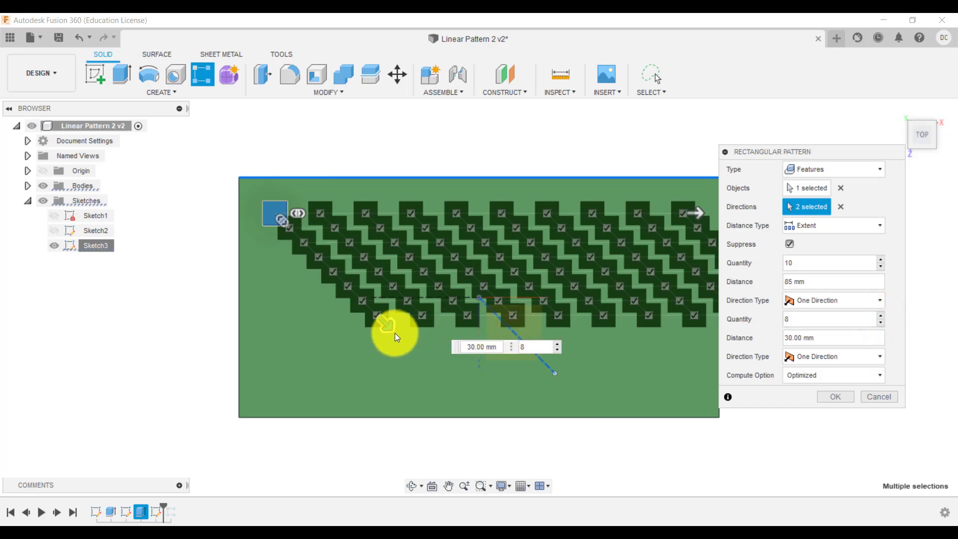
drag(392, 330, 440, 373)
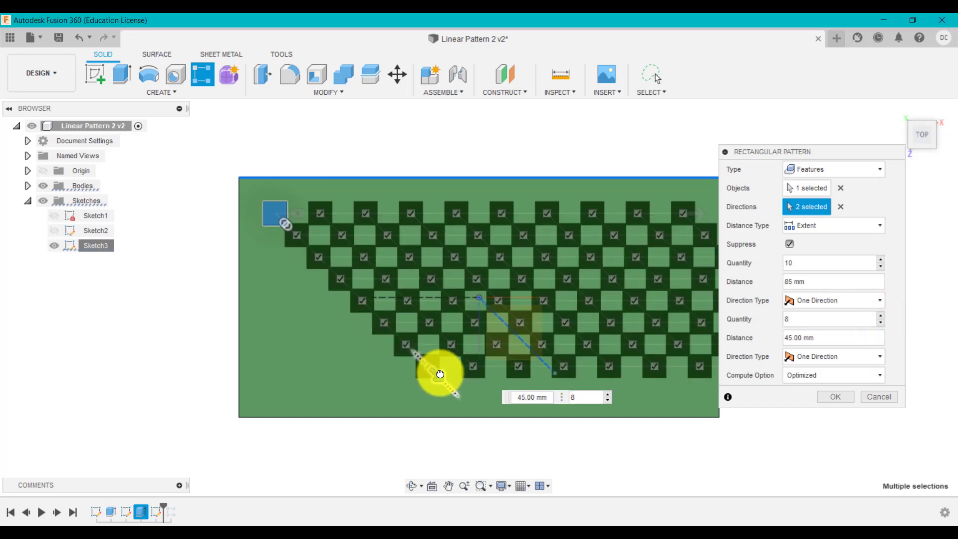
drag(825, 154, 268, 164)
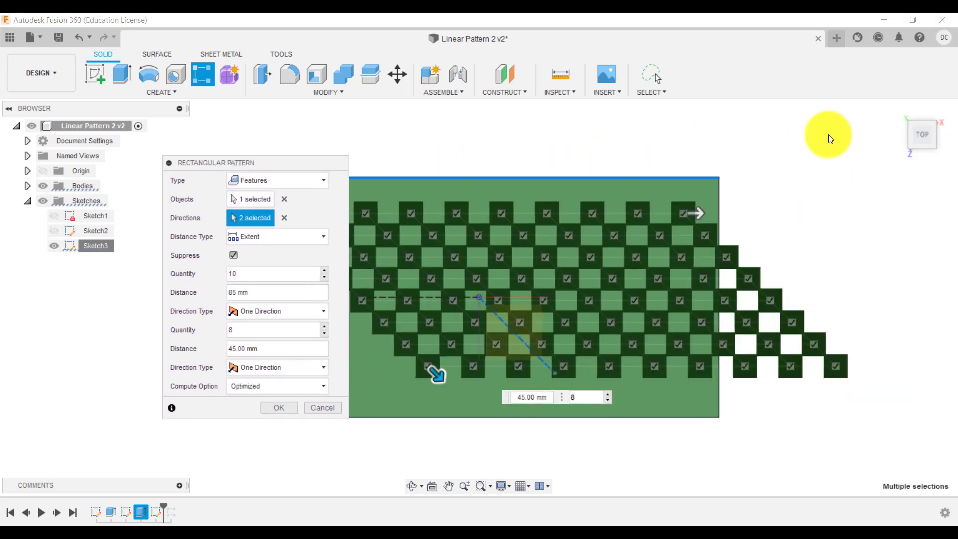
- In top view, suppress the 13 pattern cubes hanging past the plate's right edge
click(899, 107)
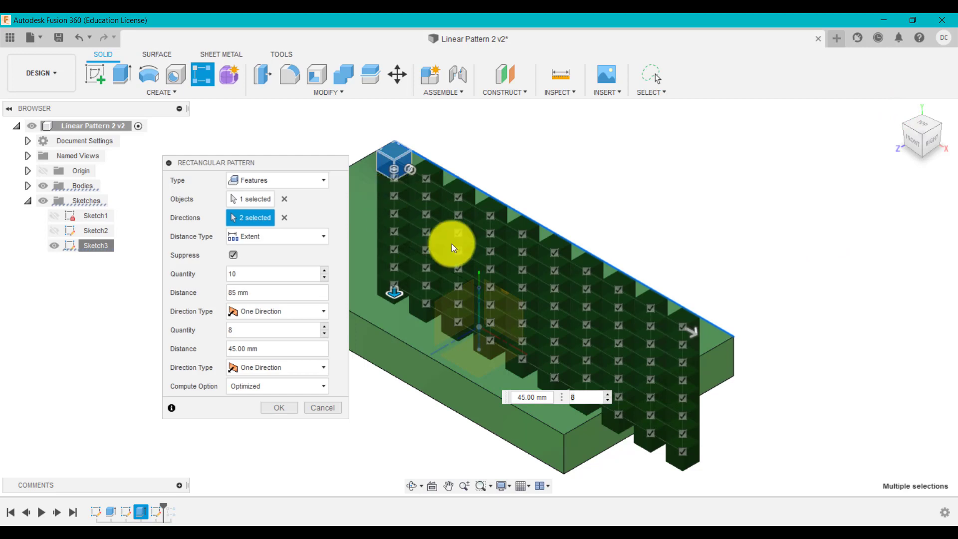
click(925, 122)
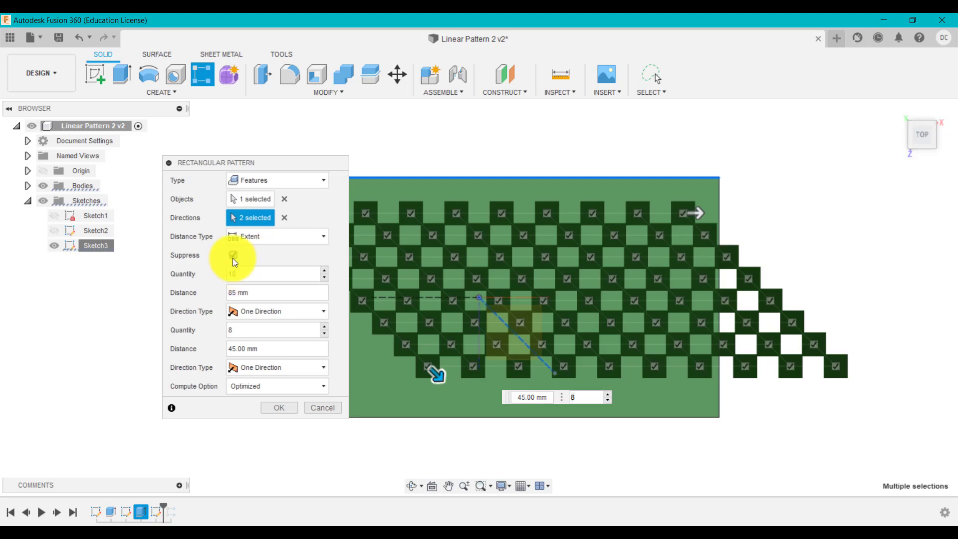
click(726, 256)
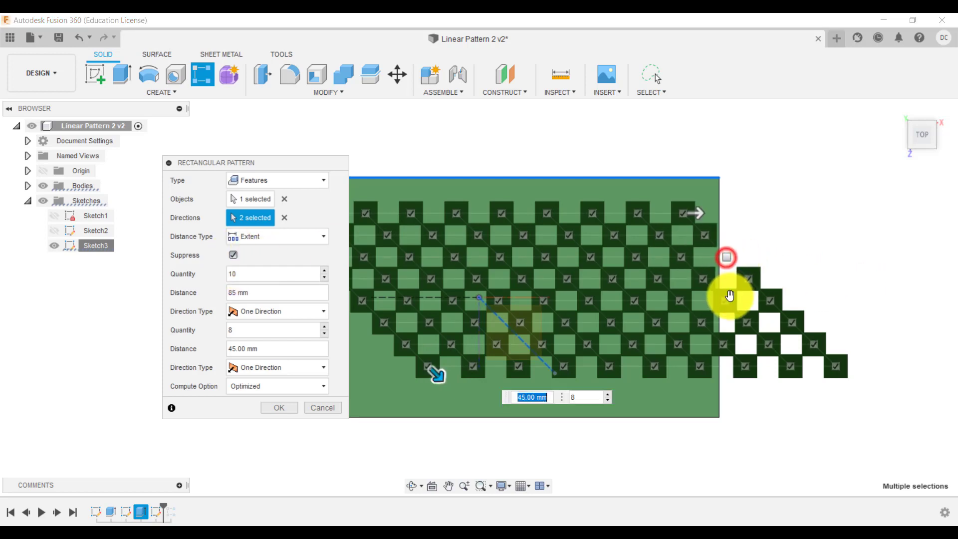
click(725, 299)
click(722, 344)
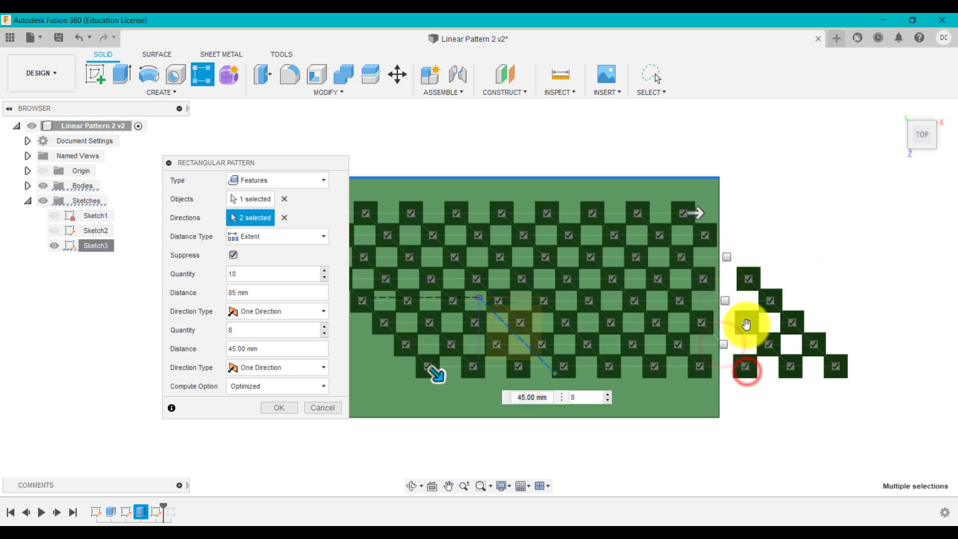
click(746, 322)
click(762, 343)
click(746, 367)
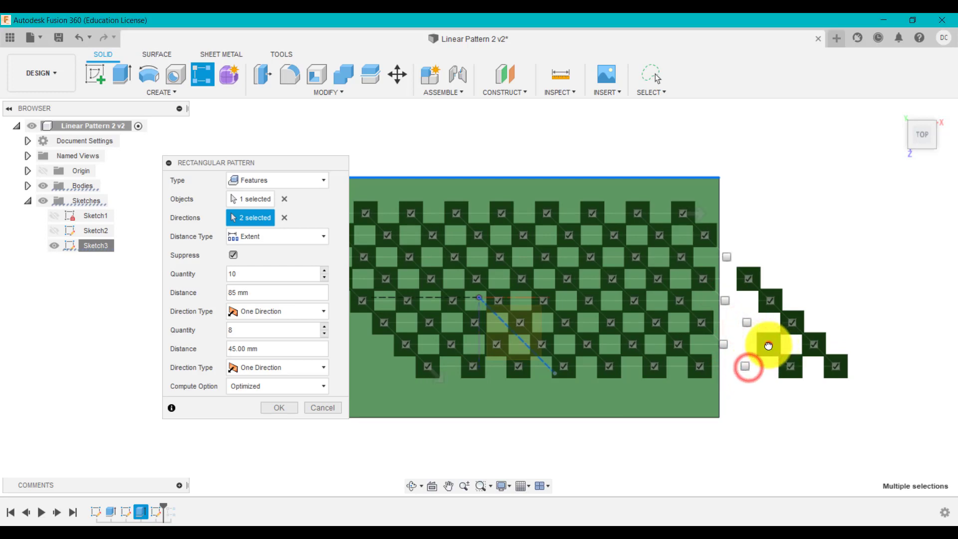
click(769, 344)
click(790, 367)
click(833, 363)
click(813, 343)
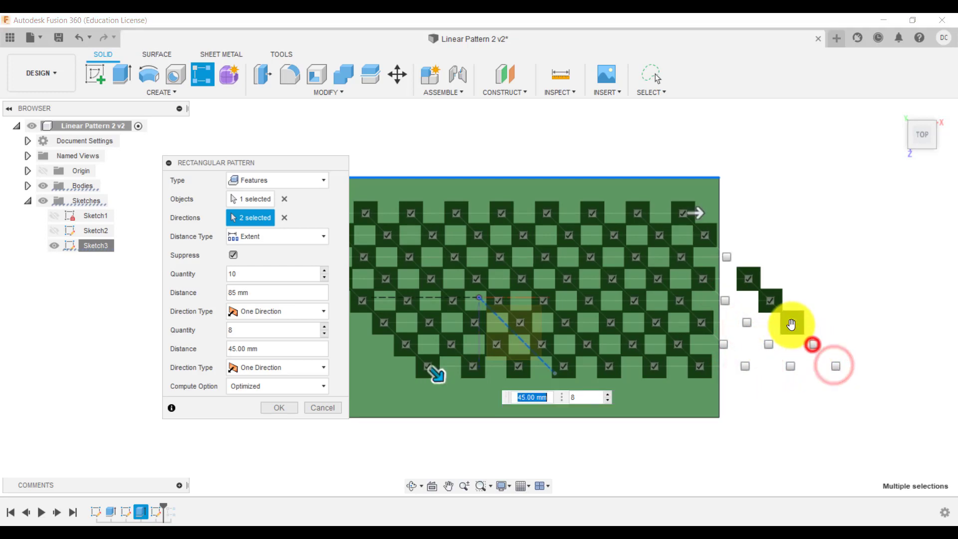
click(792, 323)
click(772, 300)
click(749, 279)
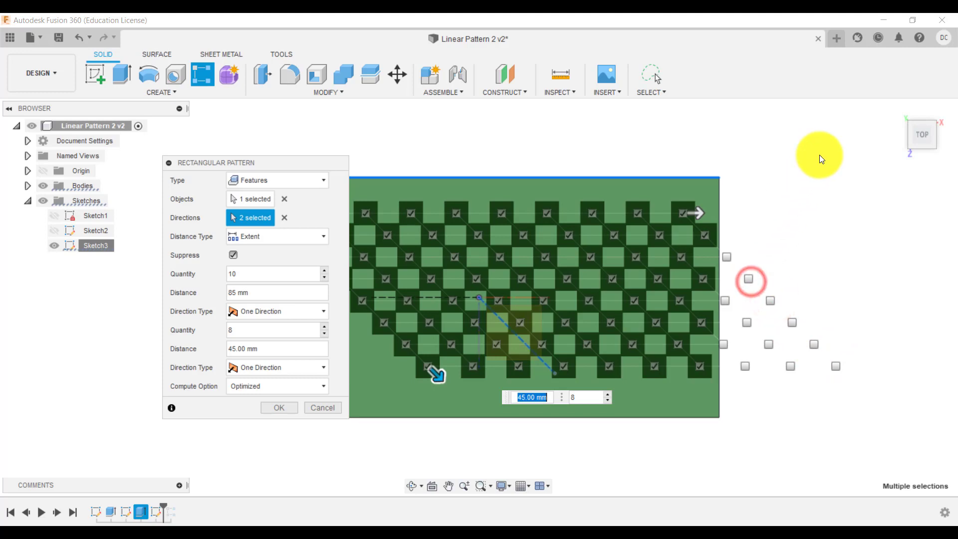
- Confirm the rectangular pattern and orbit the model to inspect the staggered grid
click(893, 115)
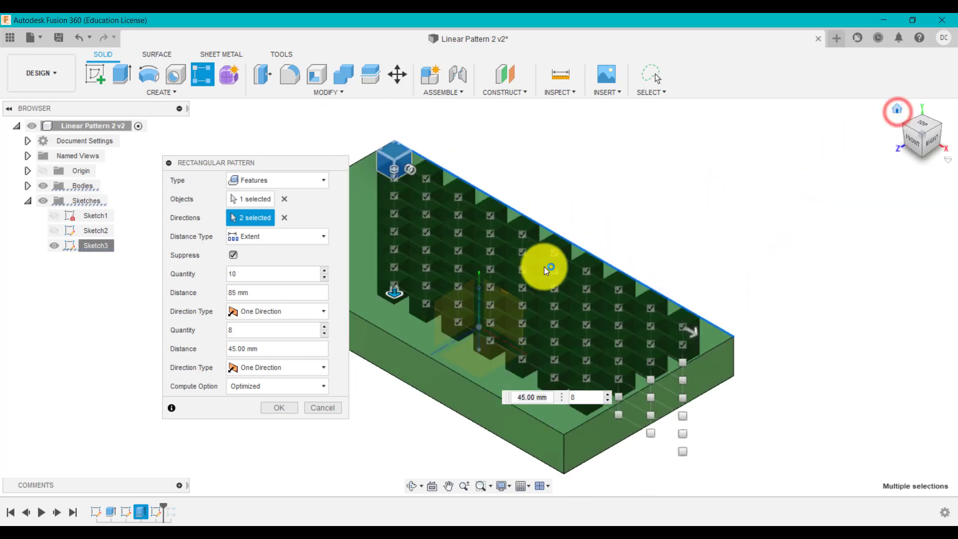
click(284, 406)
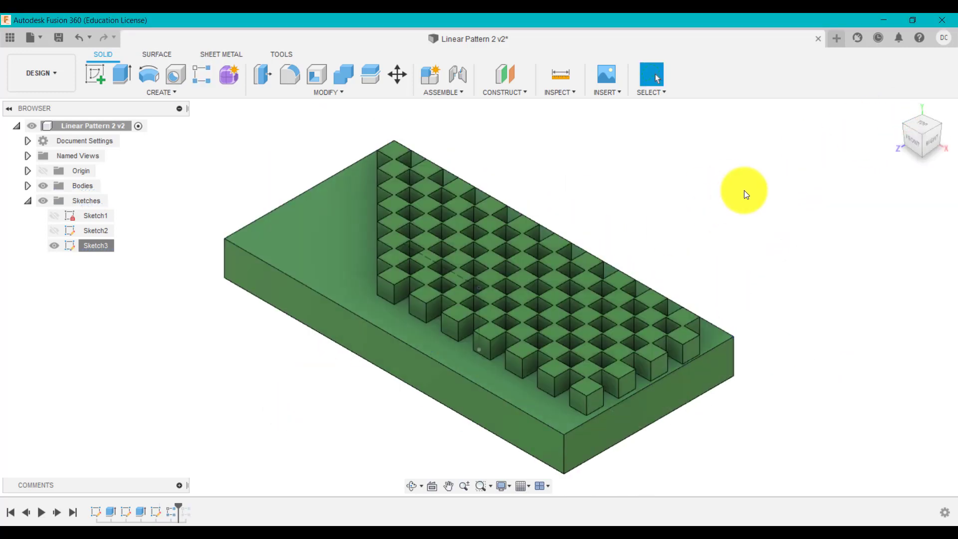
shift+middle_drag(722, 187, 741, 241)
drag(741, 241, 735, 210)
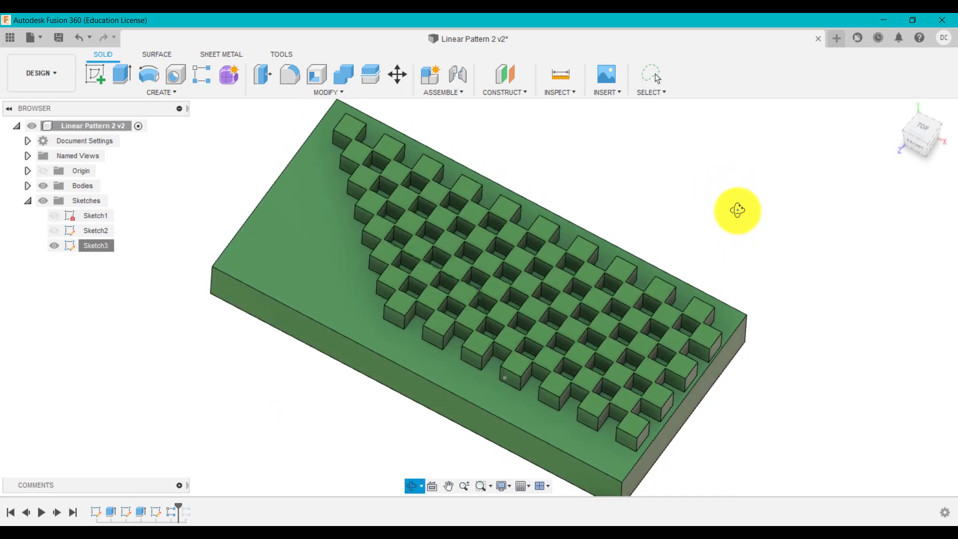
key(Escape)
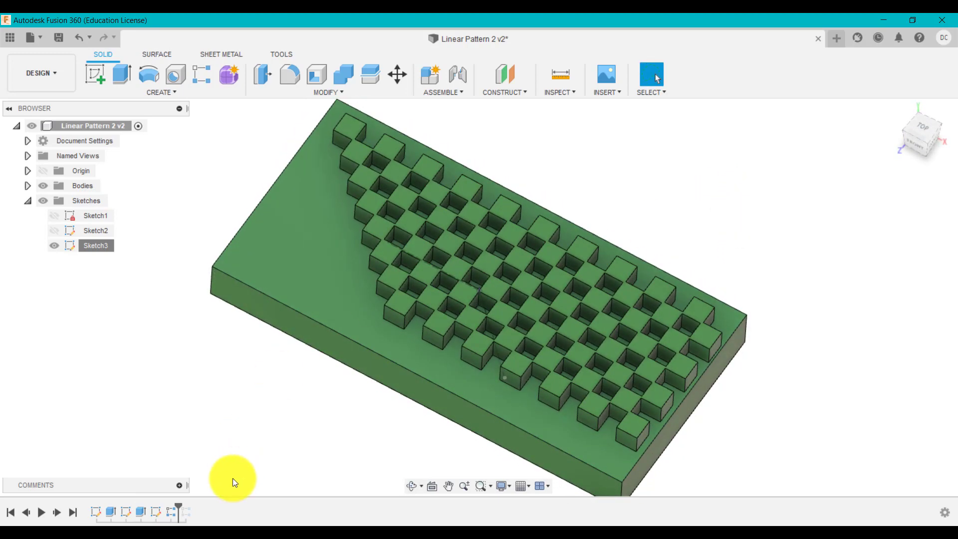
right_click(171, 511)
click(219, 406)
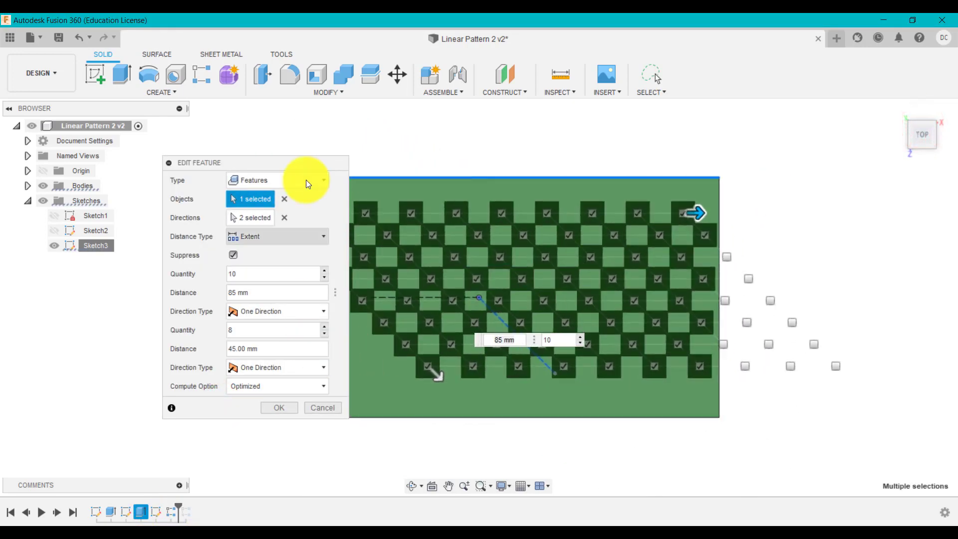
drag(306, 163, 227, 165)
click(174, 294)
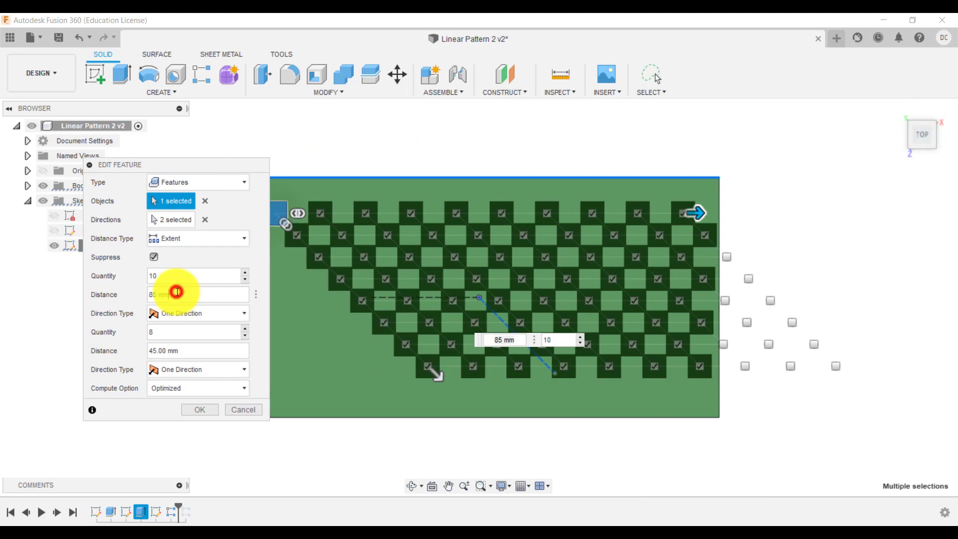
drag(698, 215, 716, 215)
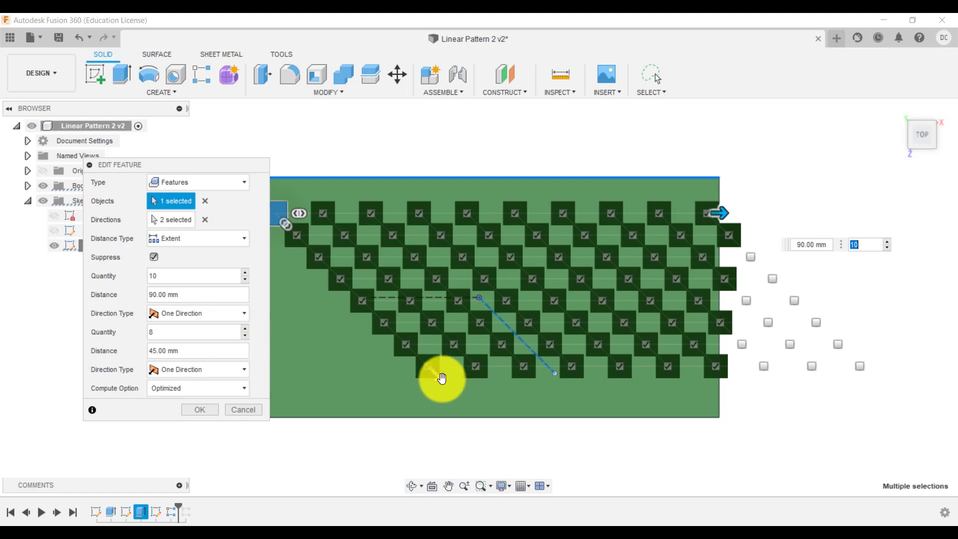
drag(442, 378, 480, 407)
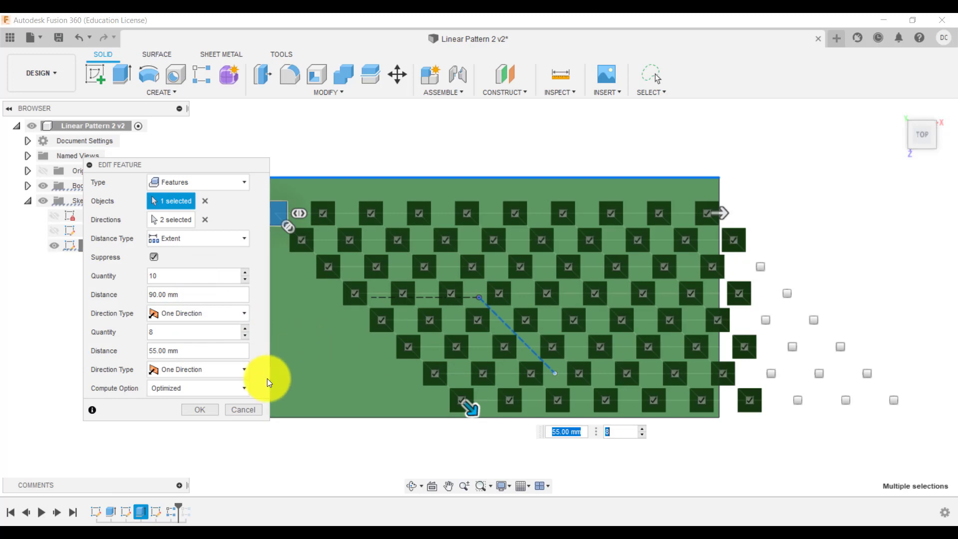
click(256, 412)
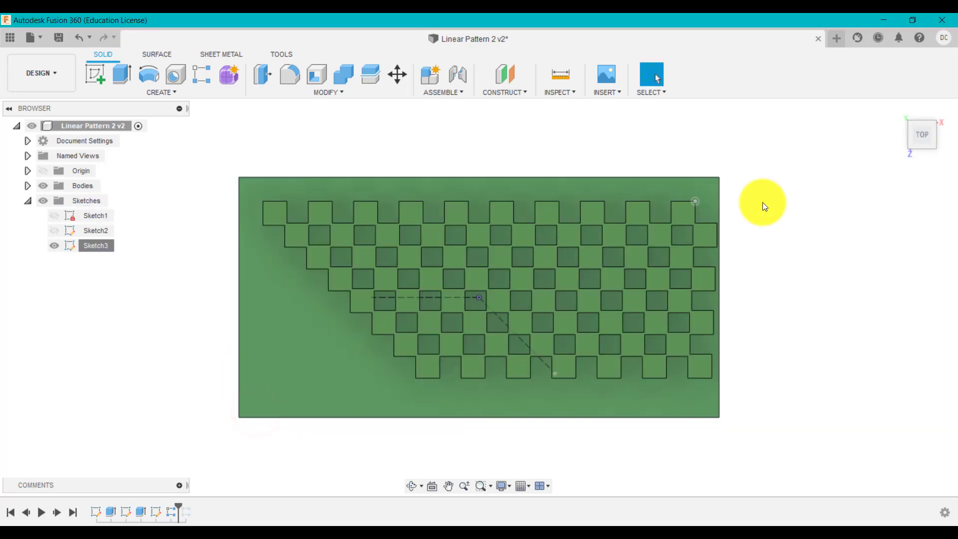
- Delete R-Pattern2 from the timeline and view the stepped cube grid from the top
click(896, 111)
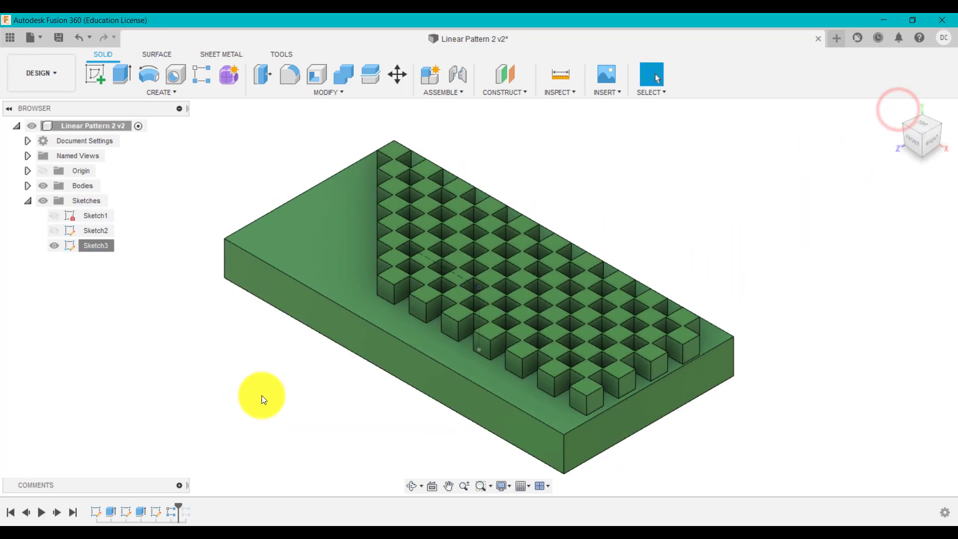
right_click(171, 512)
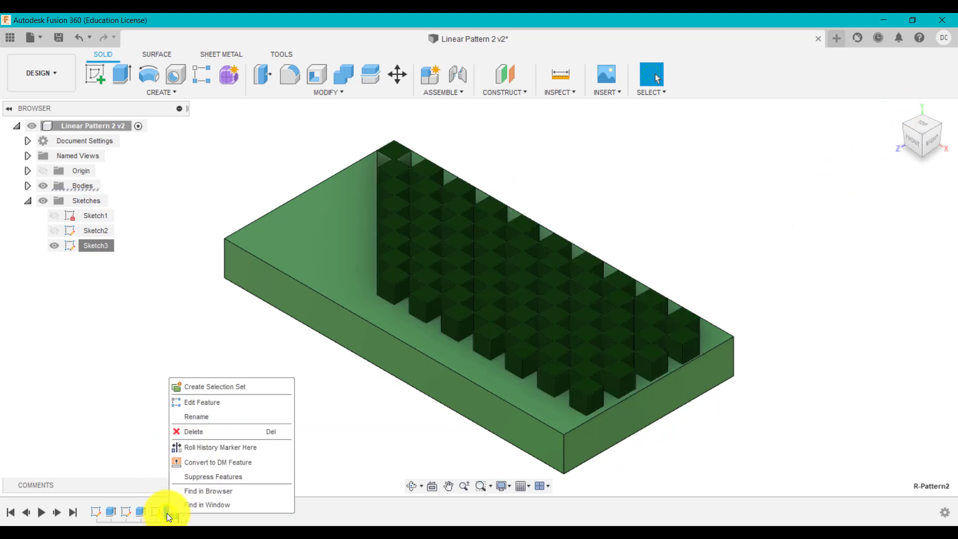
click(205, 432)
click(162, 506)
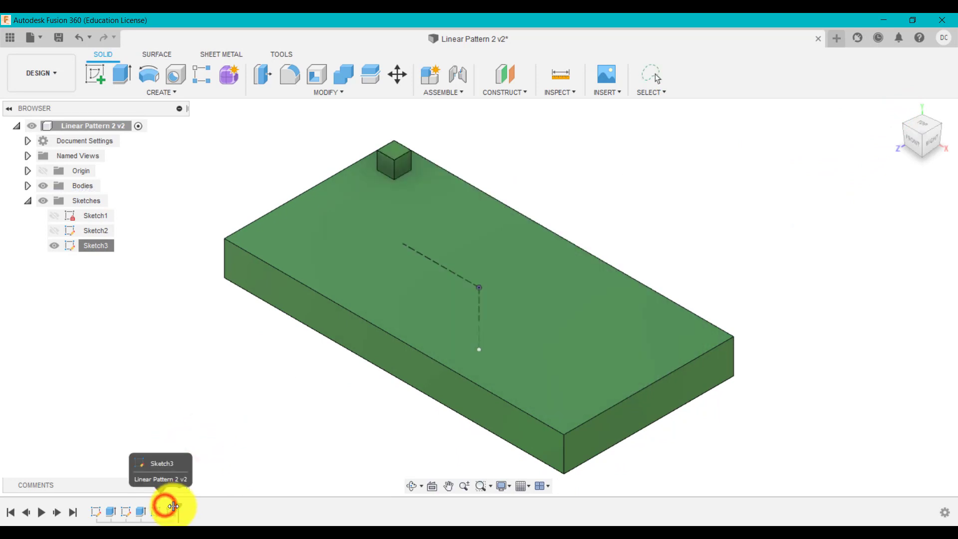
key(ctrl+z)
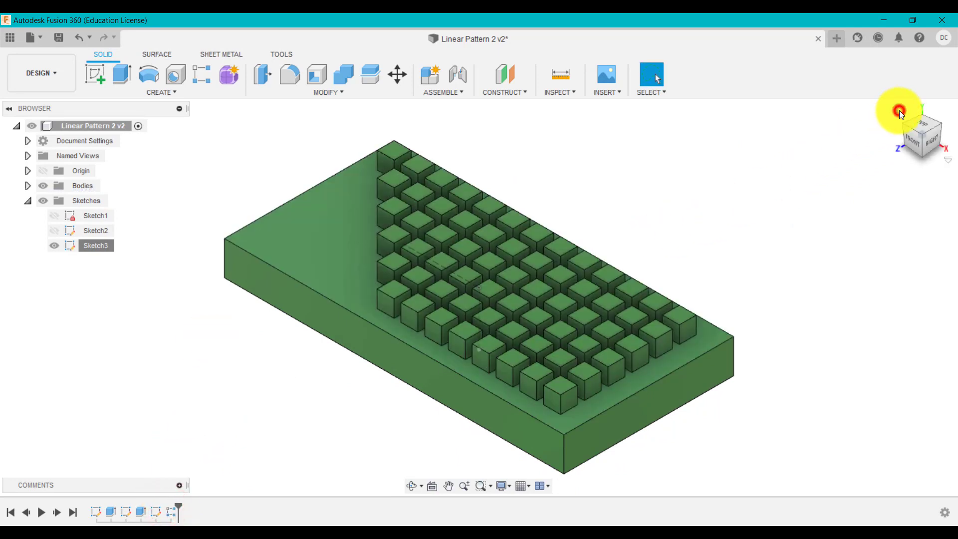
click(911, 128)
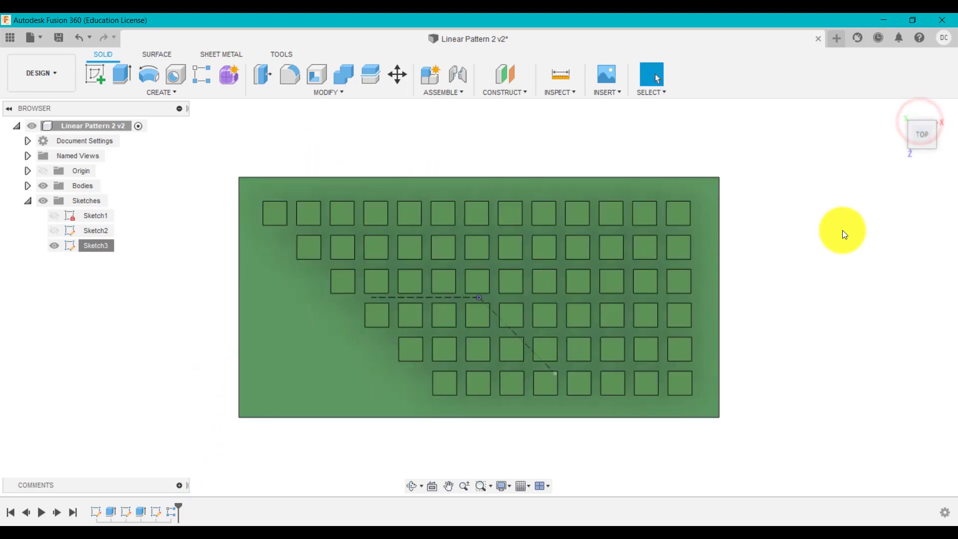